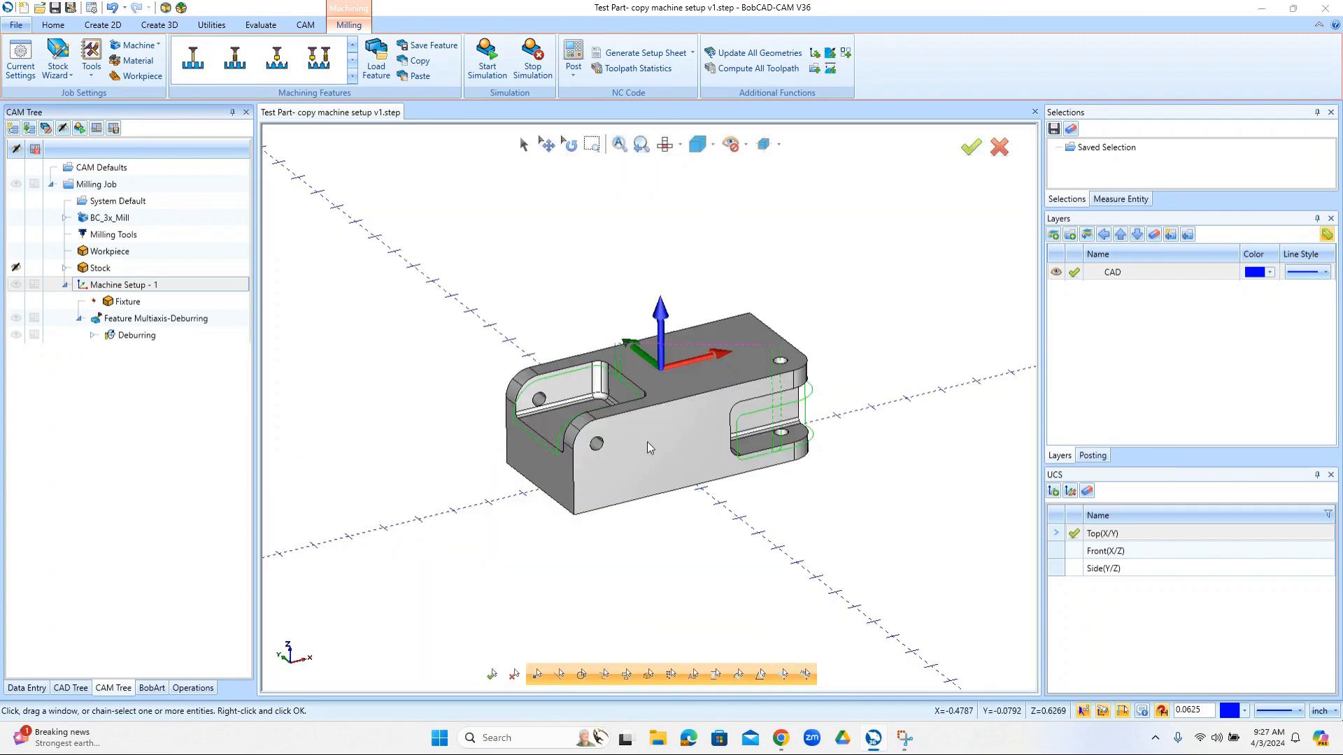
# Delete the existing multiaxis deburring feature from Machine Setup - 1.
pyautogui.click(158, 320)
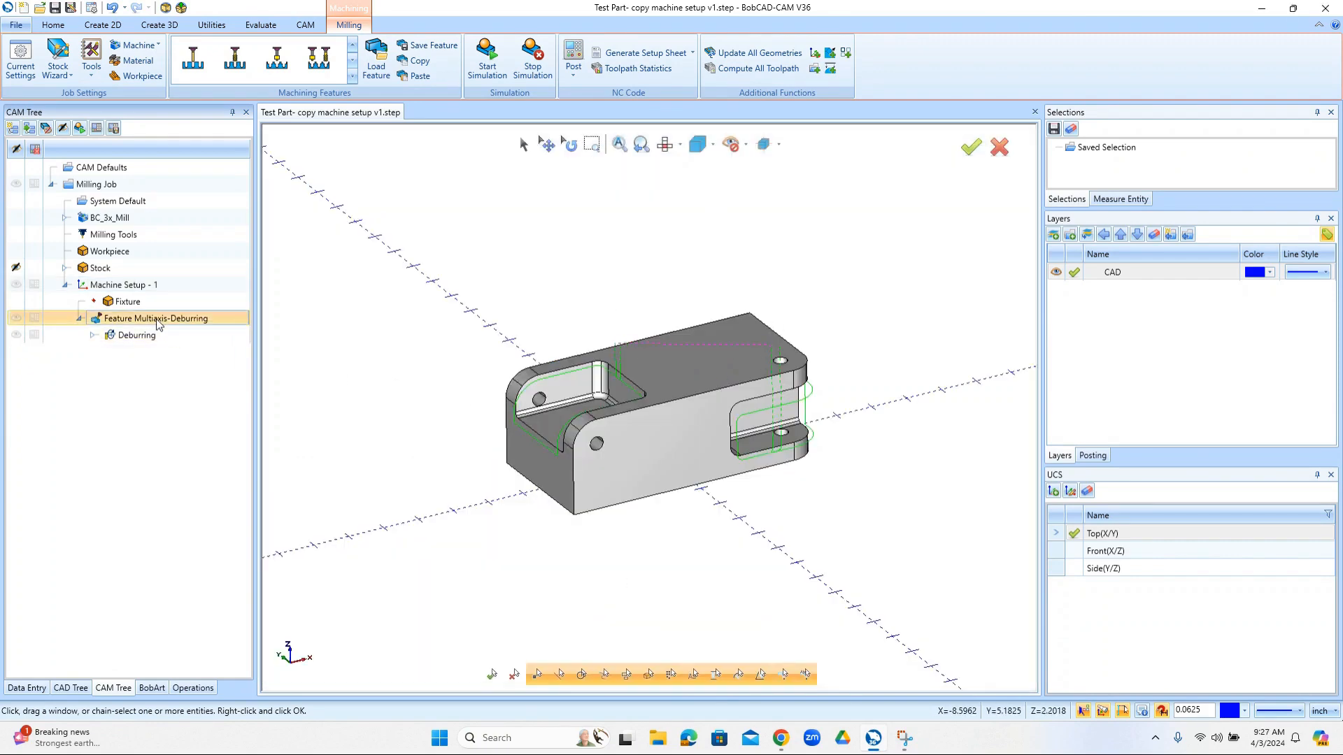
pyautogui.press('Delete')
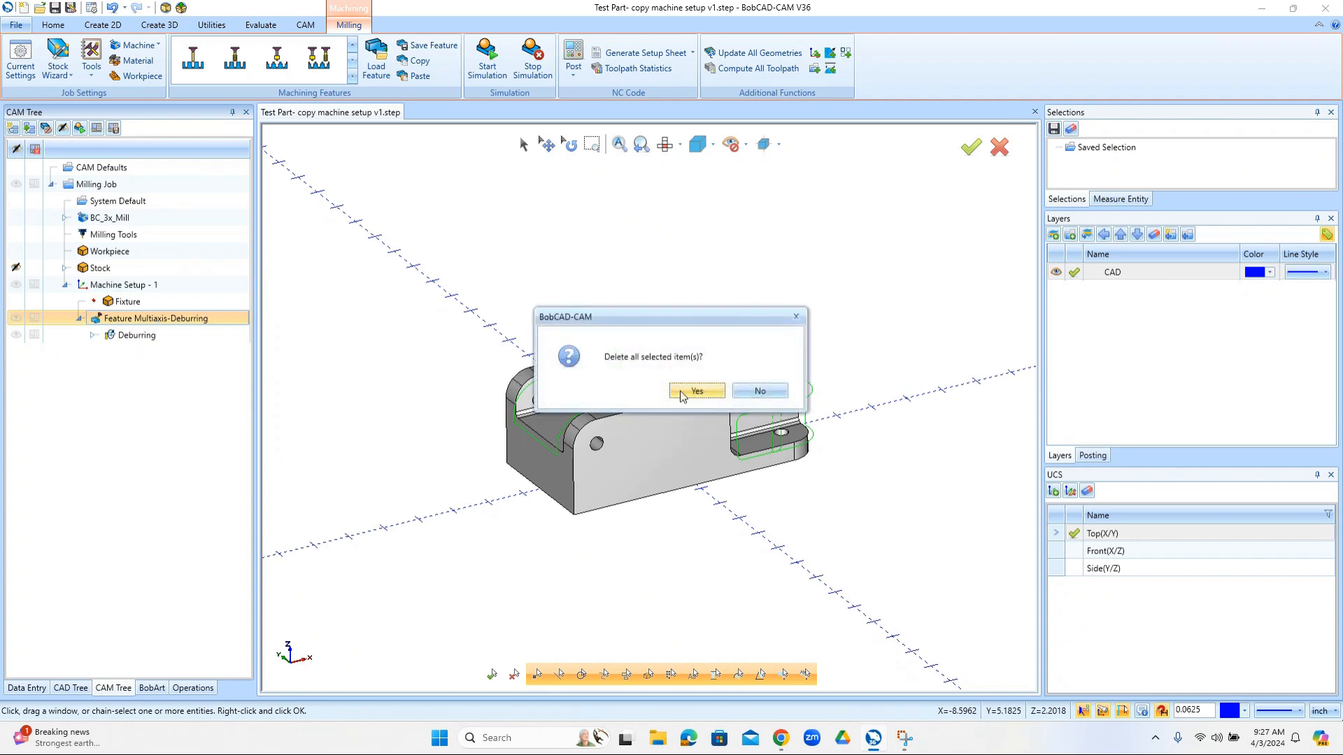
pyautogui.click(693, 389)
# Review the workpiece geometry and the solid body used in the stock definition.
pyautogui.click(125, 253)
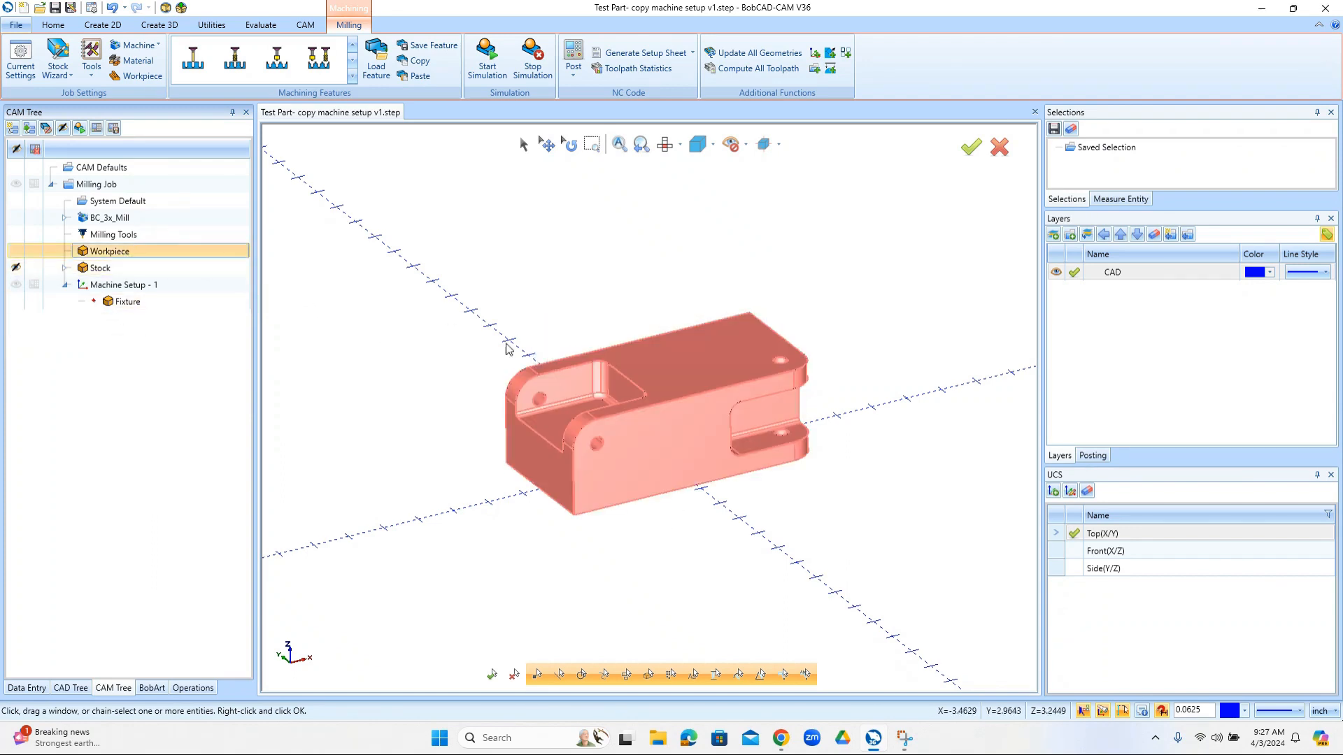
pyautogui.scroll(2, 591, 438)
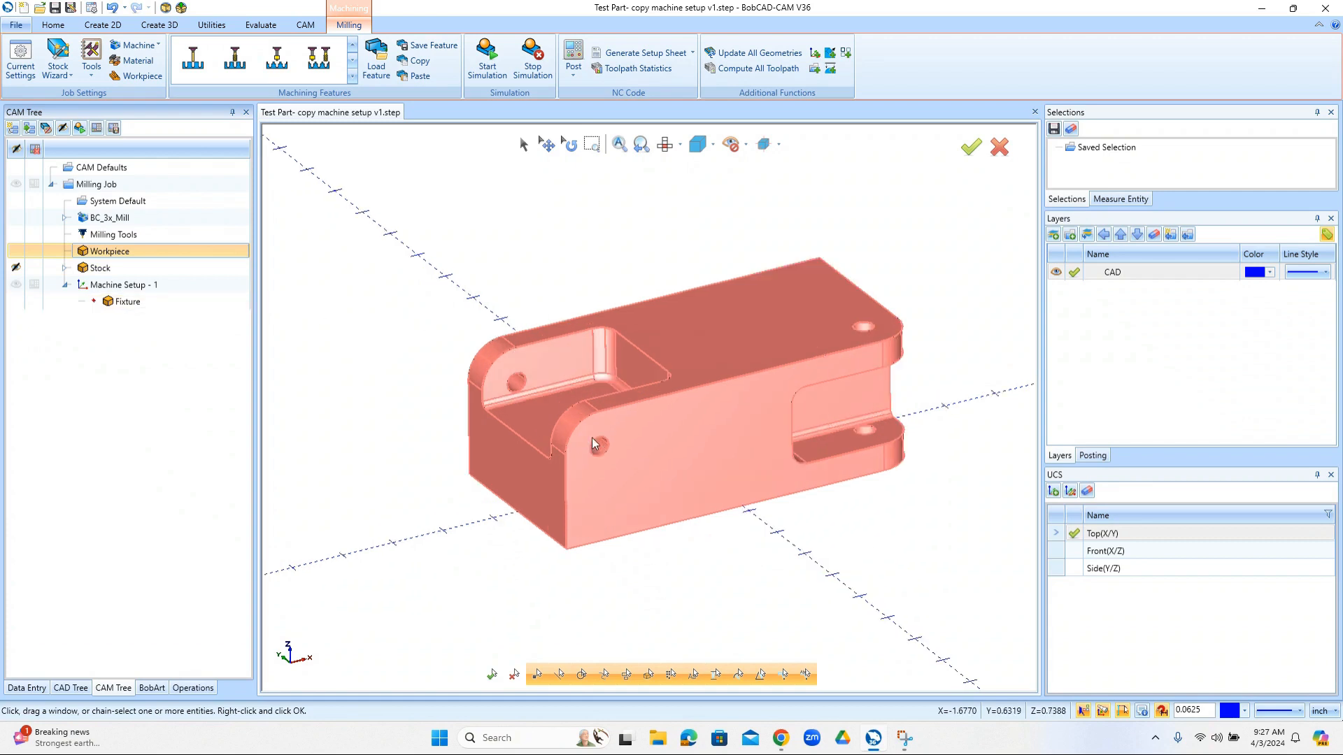
pyautogui.click(101, 268)
pyautogui.rightClick(107, 273)
pyautogui.click(129, 276)
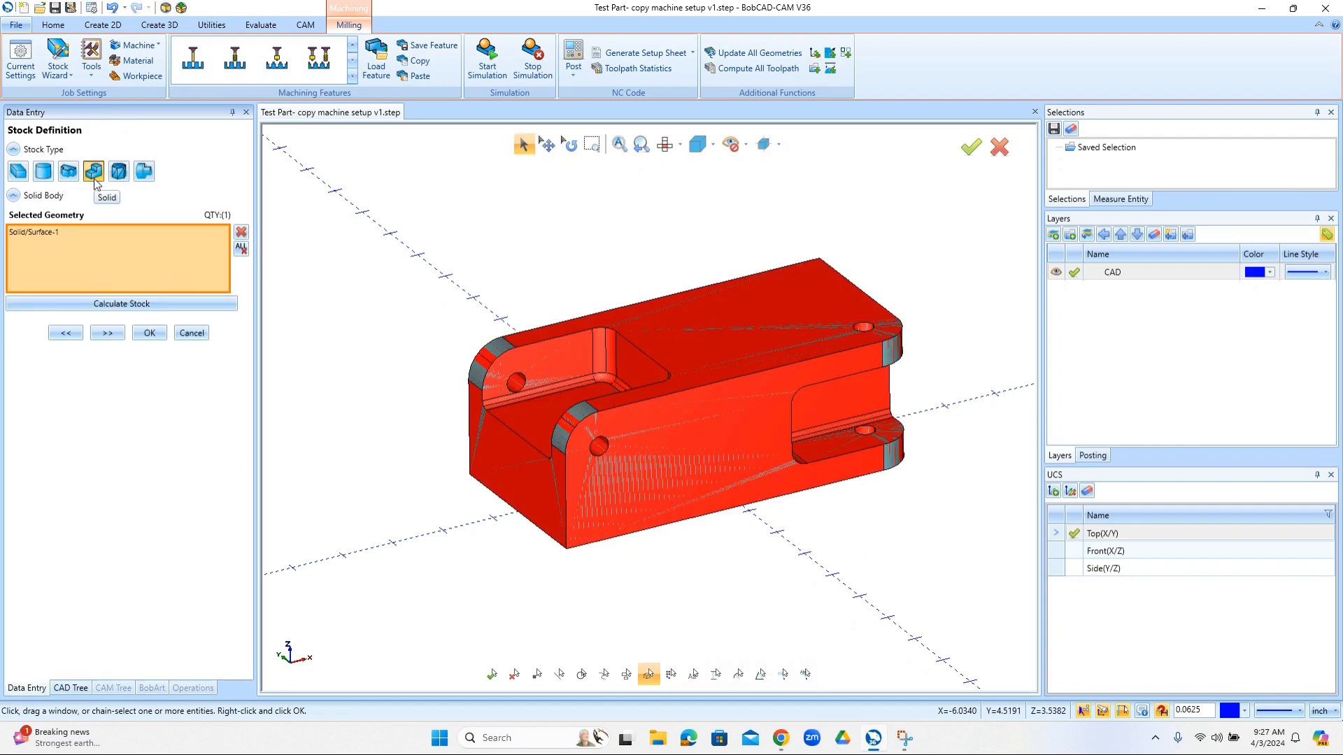
pyautogui.click(149, 333)
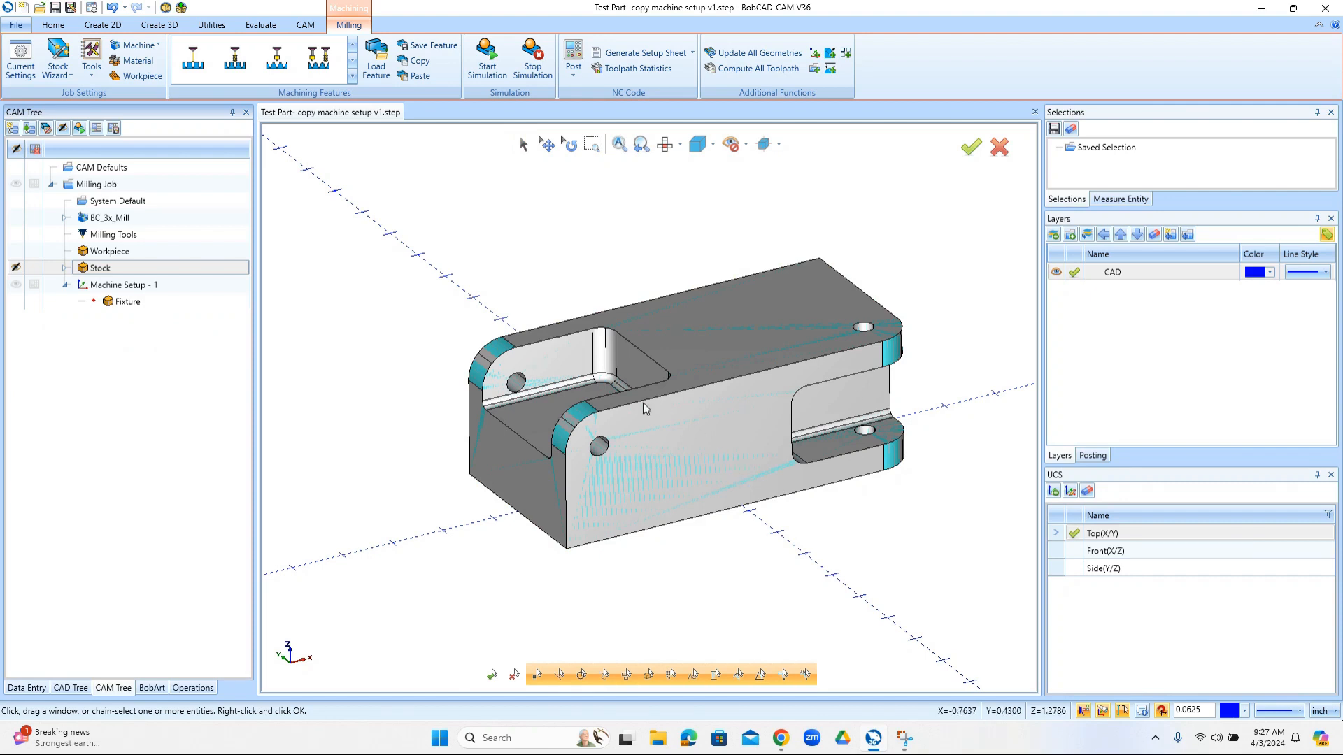
pyautogui.scroll(-2, 644, 402)
pyautogui.scroll(2, 754, 414)
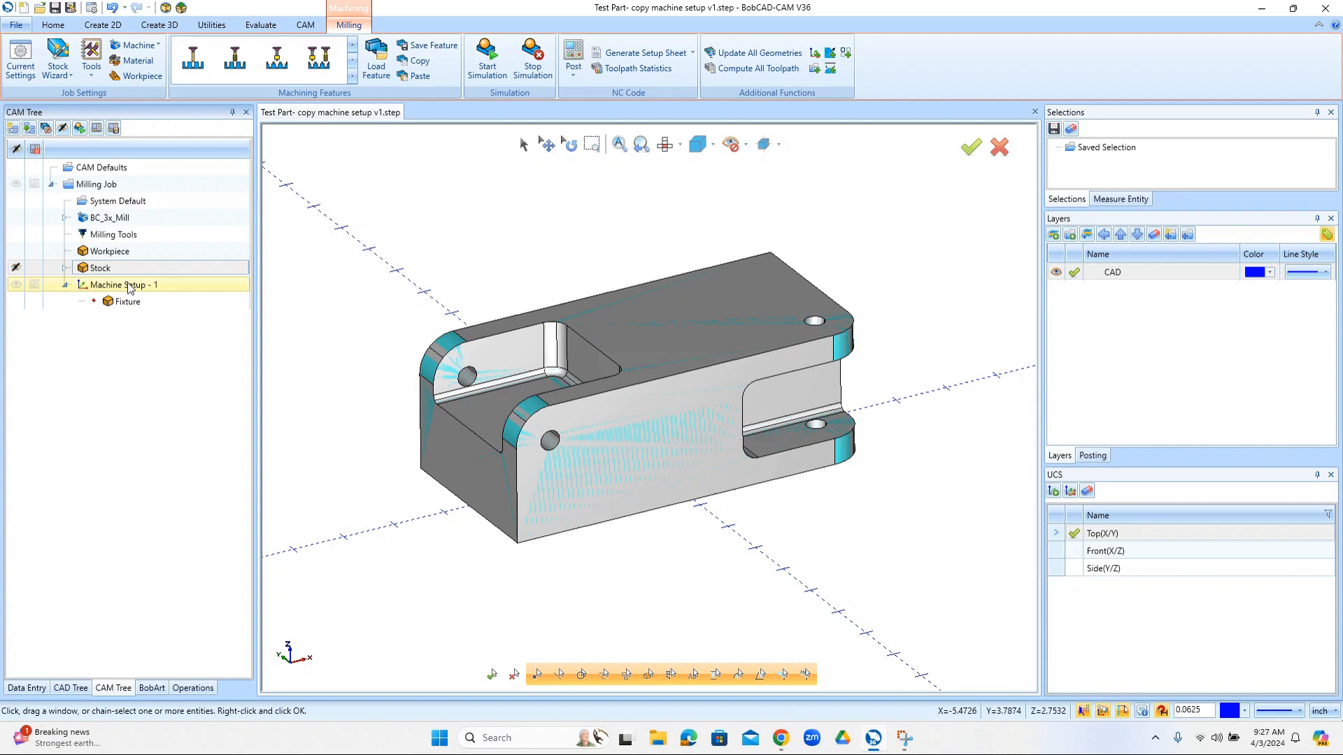
# Add a Mill Multiaxis feature to Machine Setup - 1 with the Deburring toolpath type and proceed to its tool settings.
pyautogui.rightClick(128, 288)
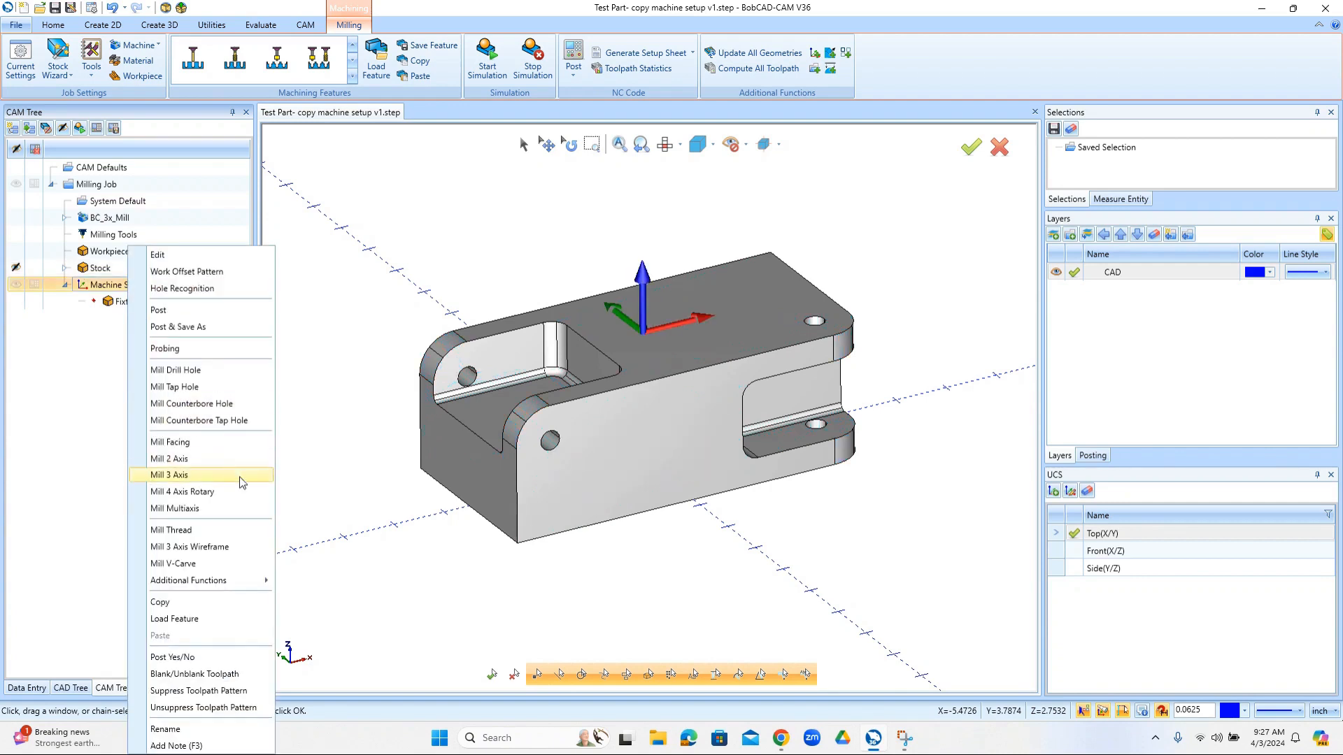
pyautogui.click(231, 515)
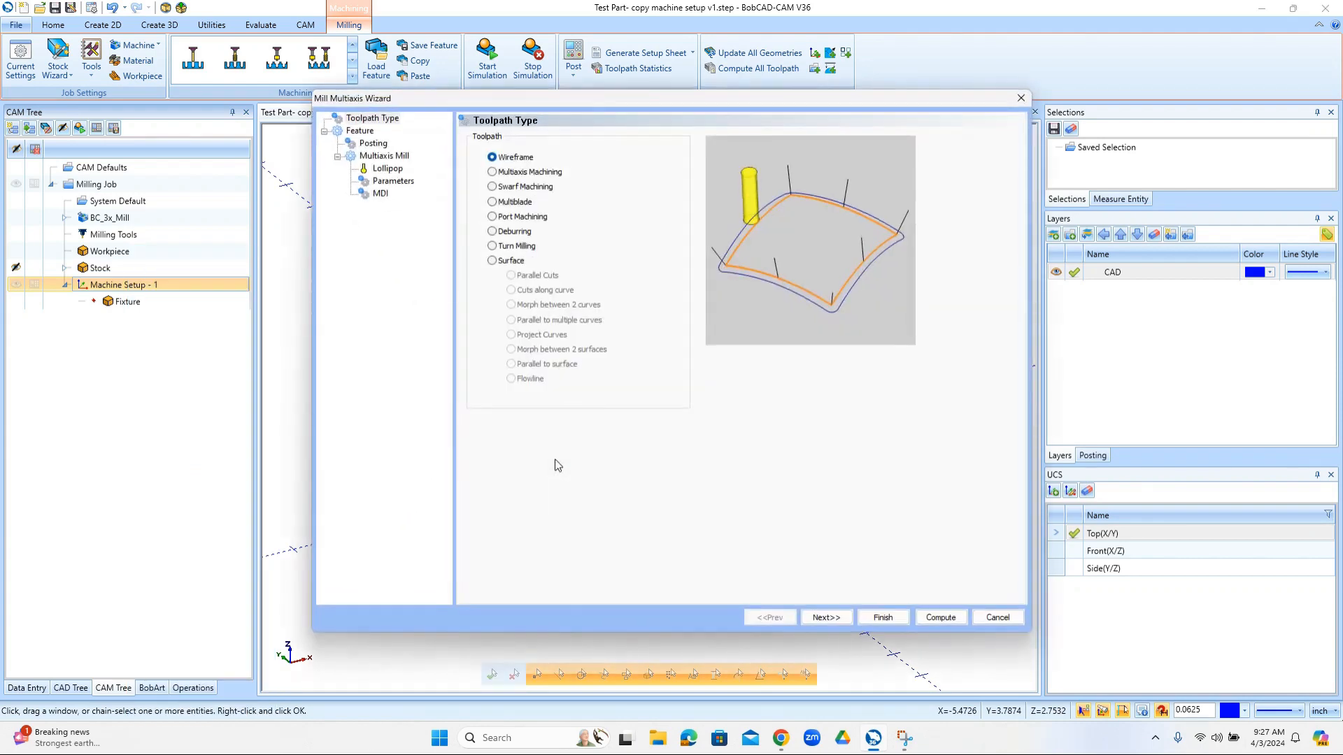
pyautogui.click(493, 232)
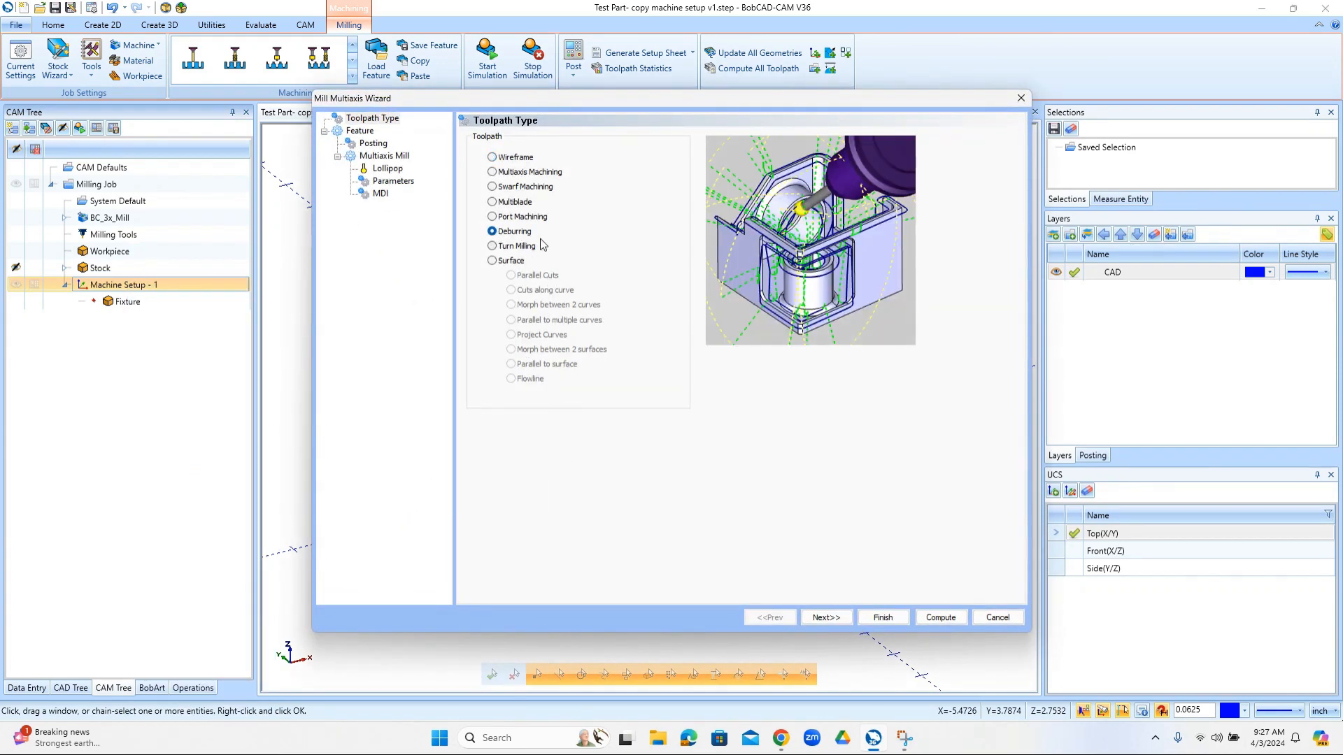
pyautogui.click(833, 619)
pyautogui.click(832, 619)
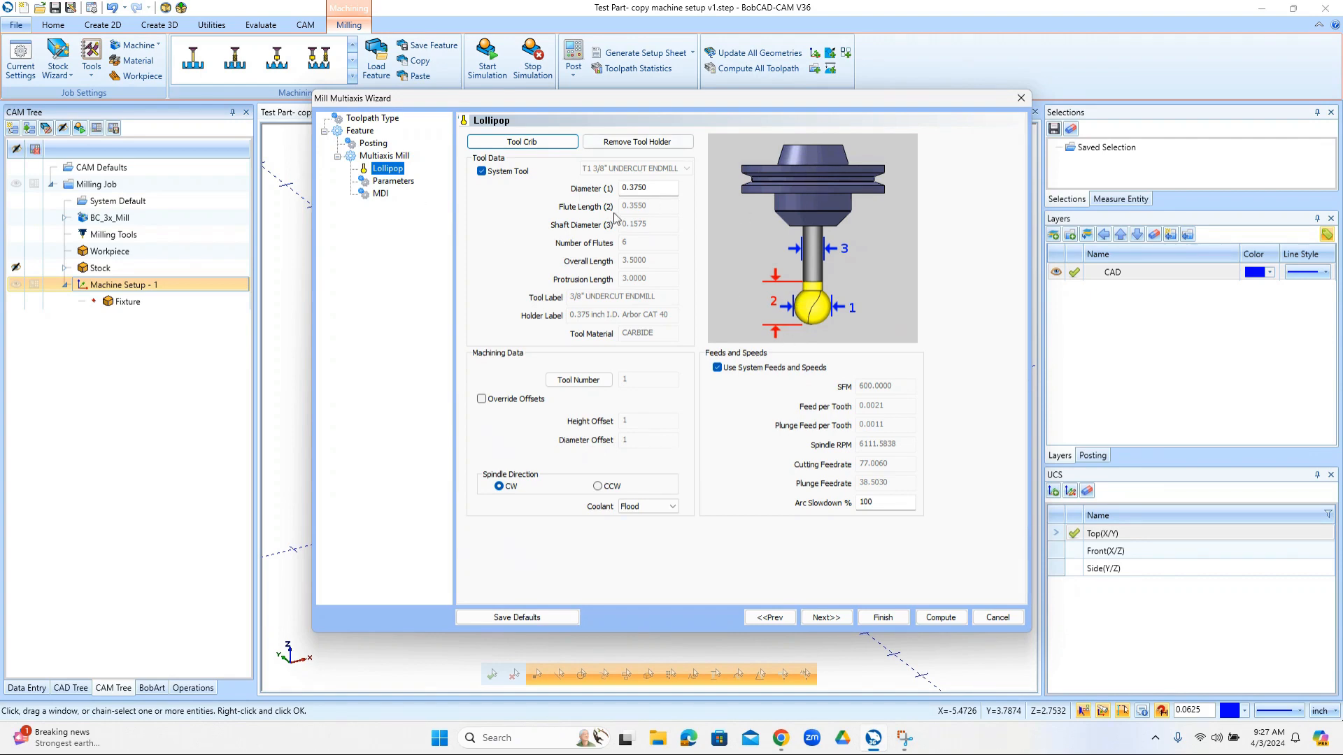
# Add the 1/4" UNDERCUT ENDMILL lollipop tool from the tool library to the tool crib and assign it to the deburring operation.
pyautogui.click(553, 144)
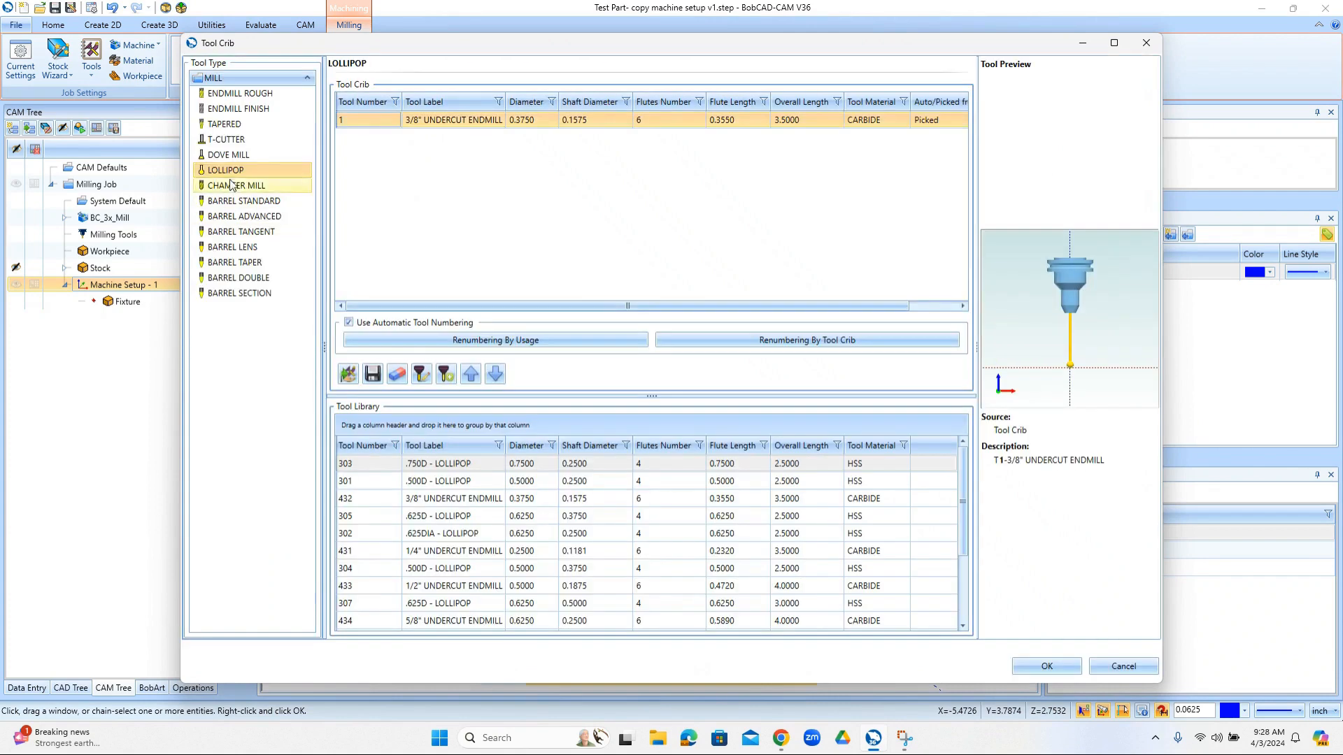
pyautogui.click(230, 174)
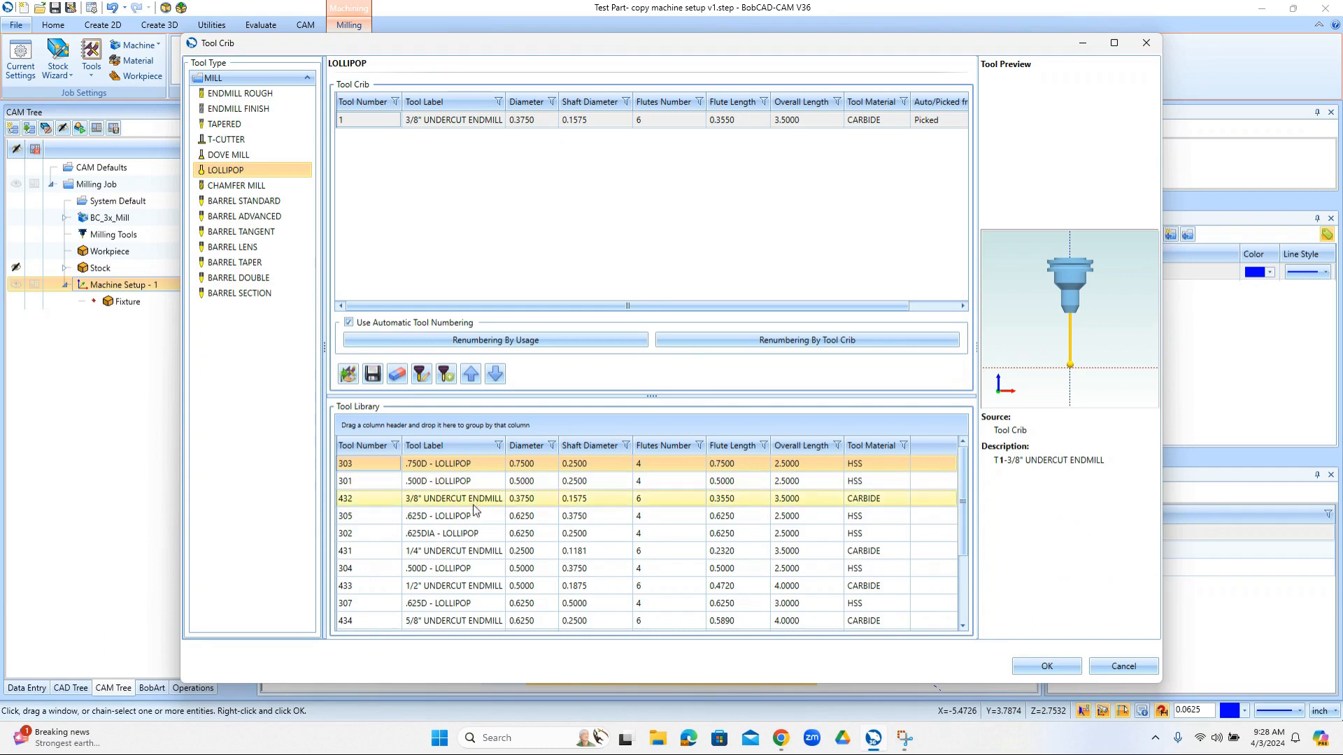
pyautogui.scroll(-2, 475, 602)
pyautogui.scroll(2, 486, 615)
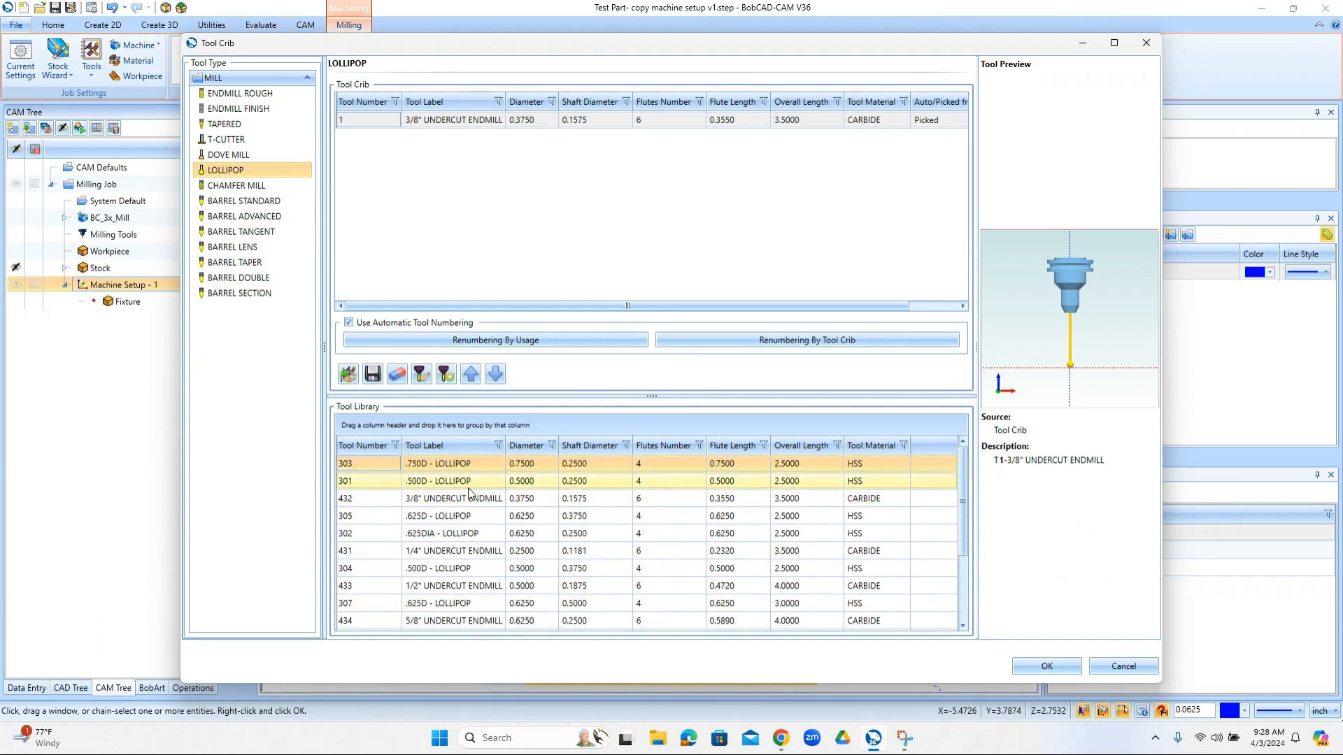
pyautogui.click(472, 552)
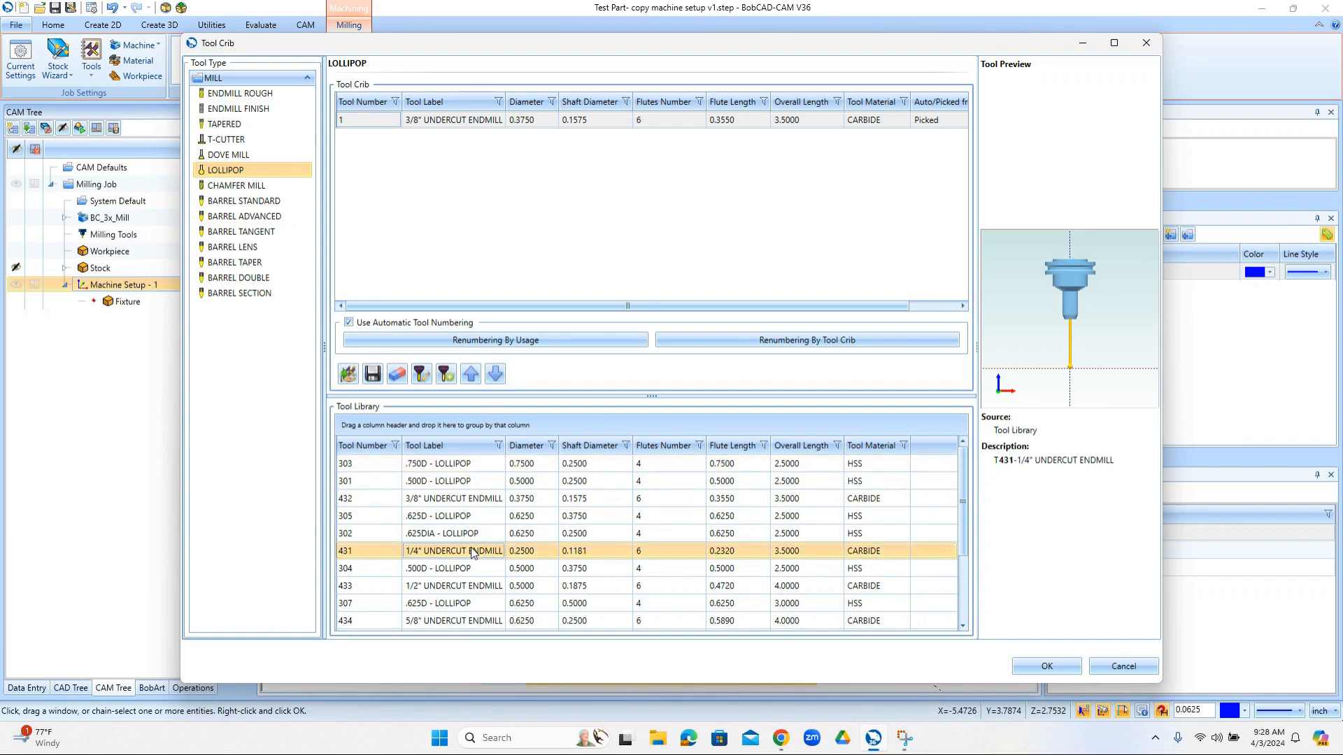
pyautogui.click(471, 375)
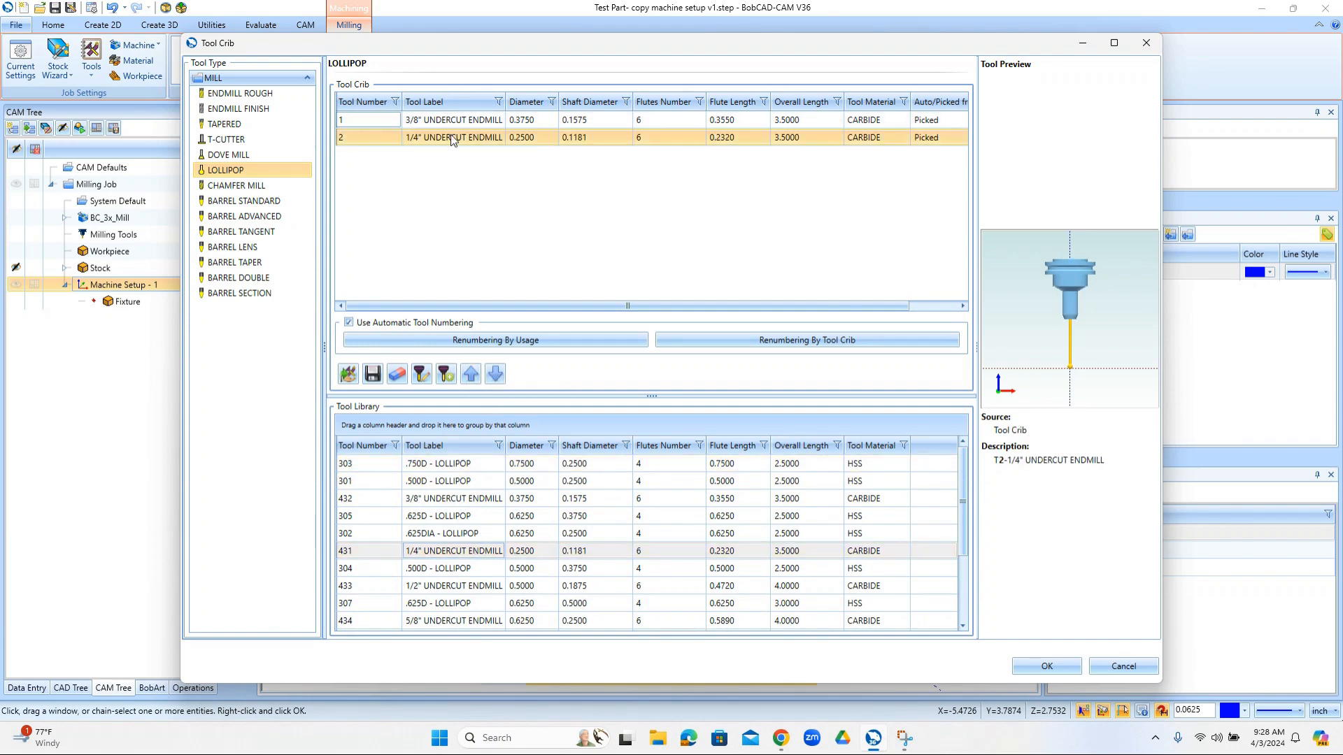
pyautogui.click(451, 137)
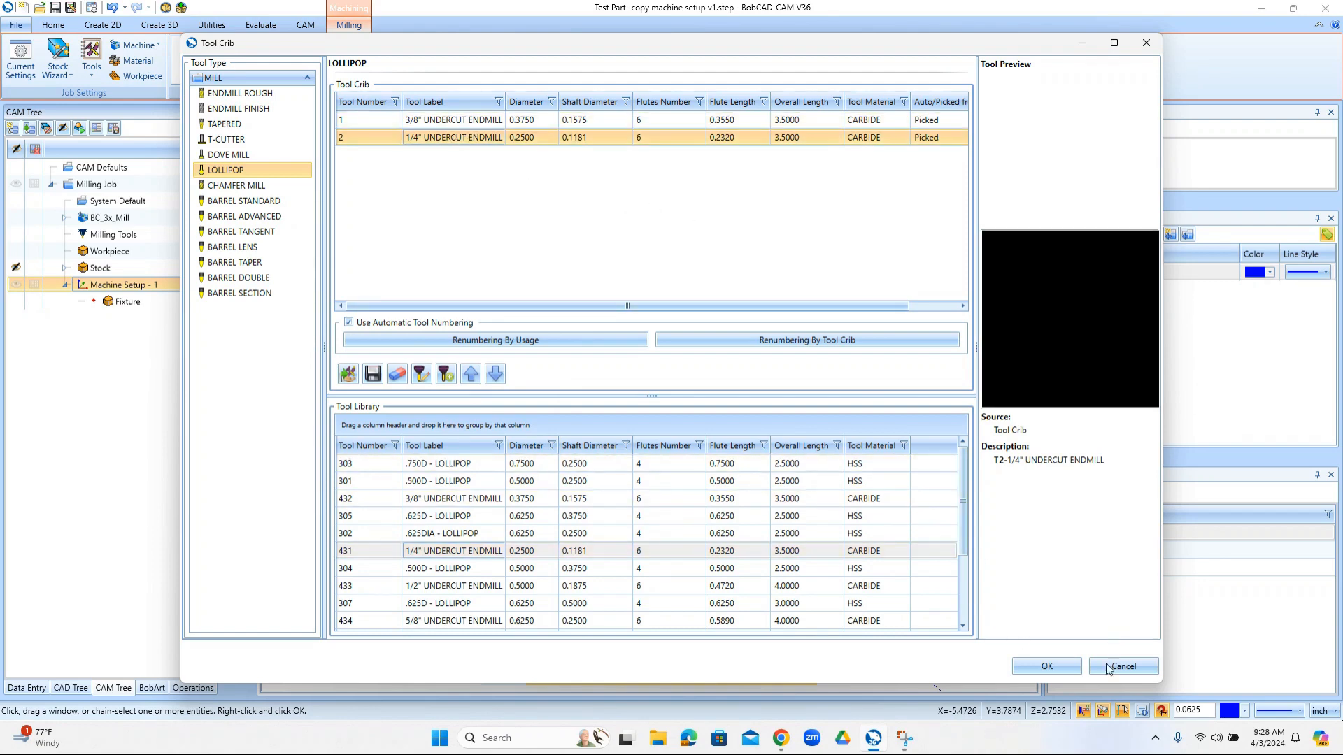
pyautogui.click(1056, 668)
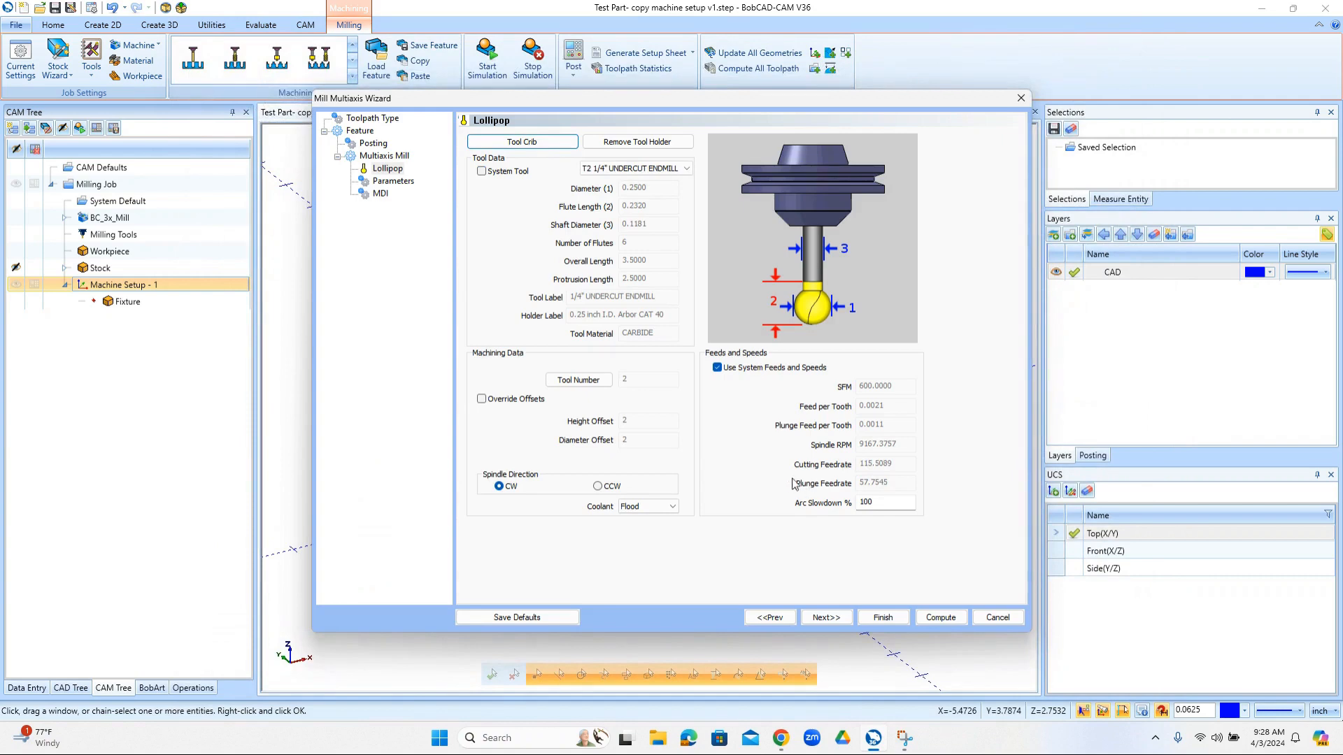
# Assign the whole solid body as the part surfaces of the deburring operation.
pyautogui.click(393, 181)
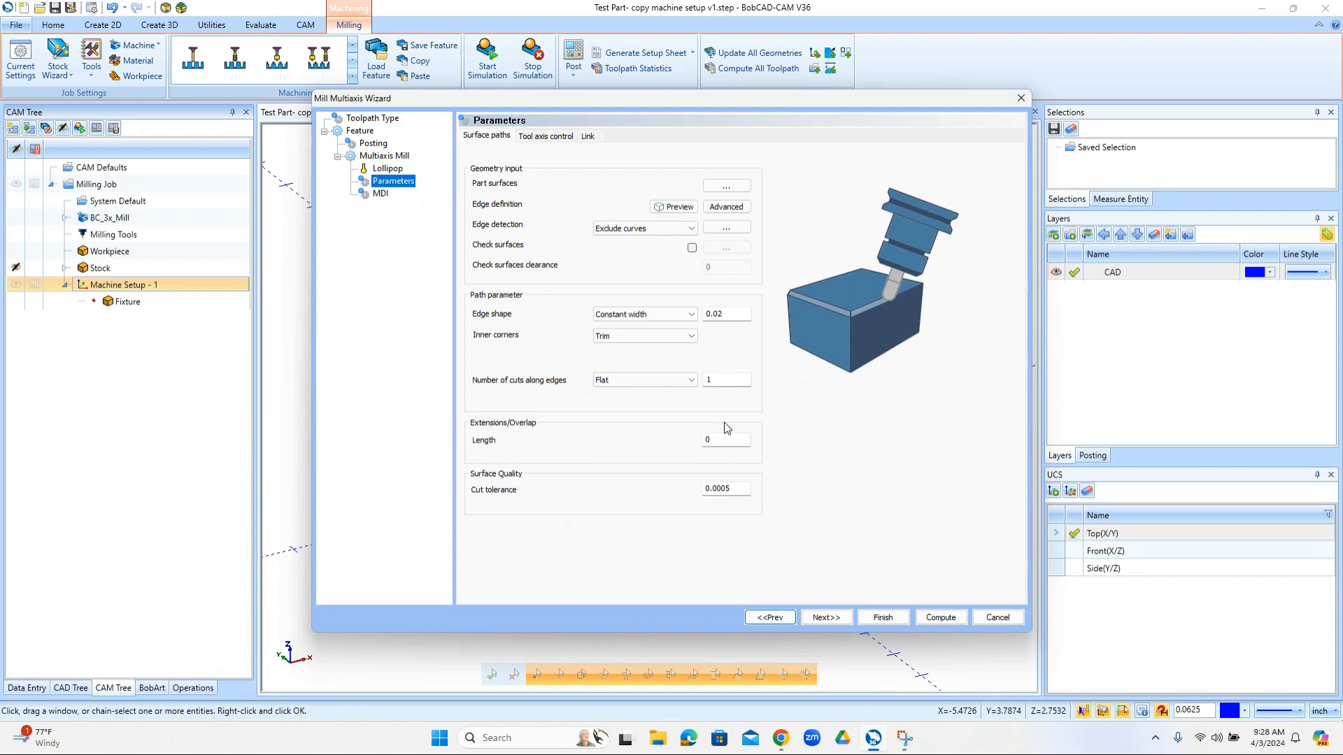
pyautogui.click(736, 187)
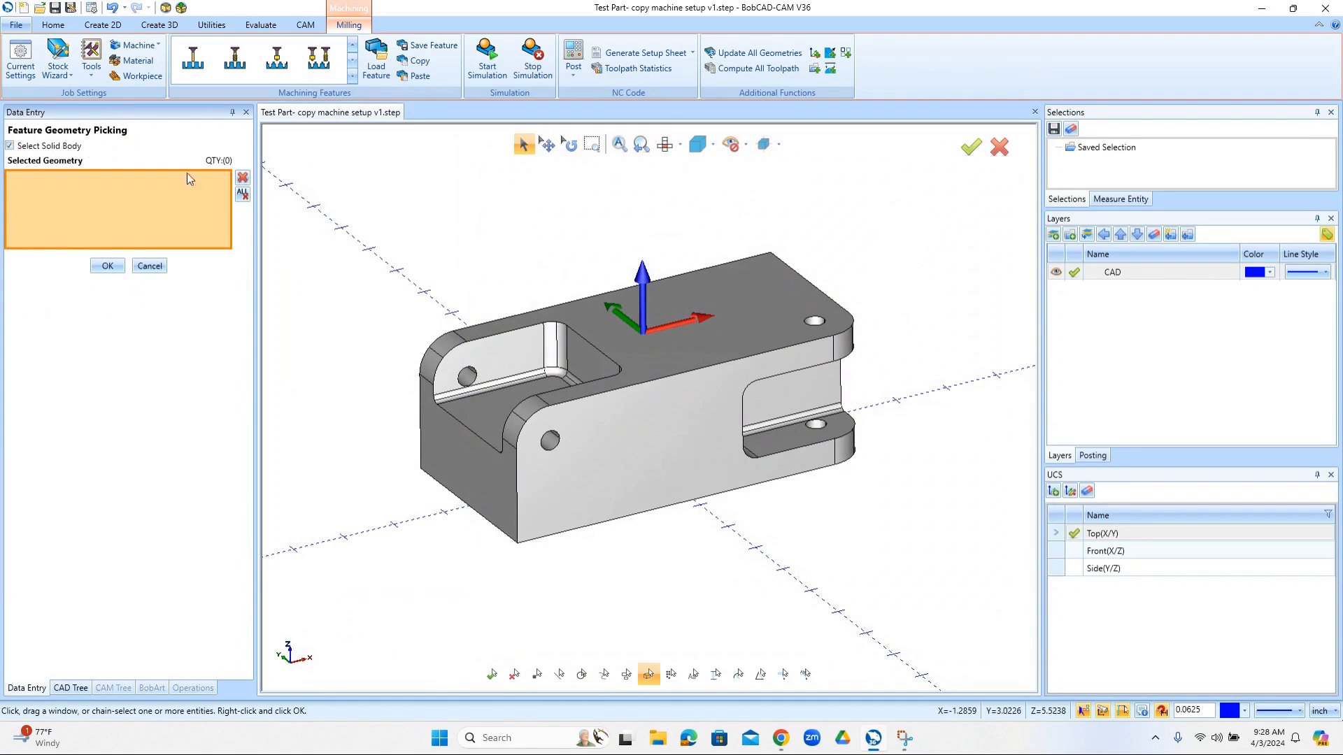
pyautogui.click(644, 360)
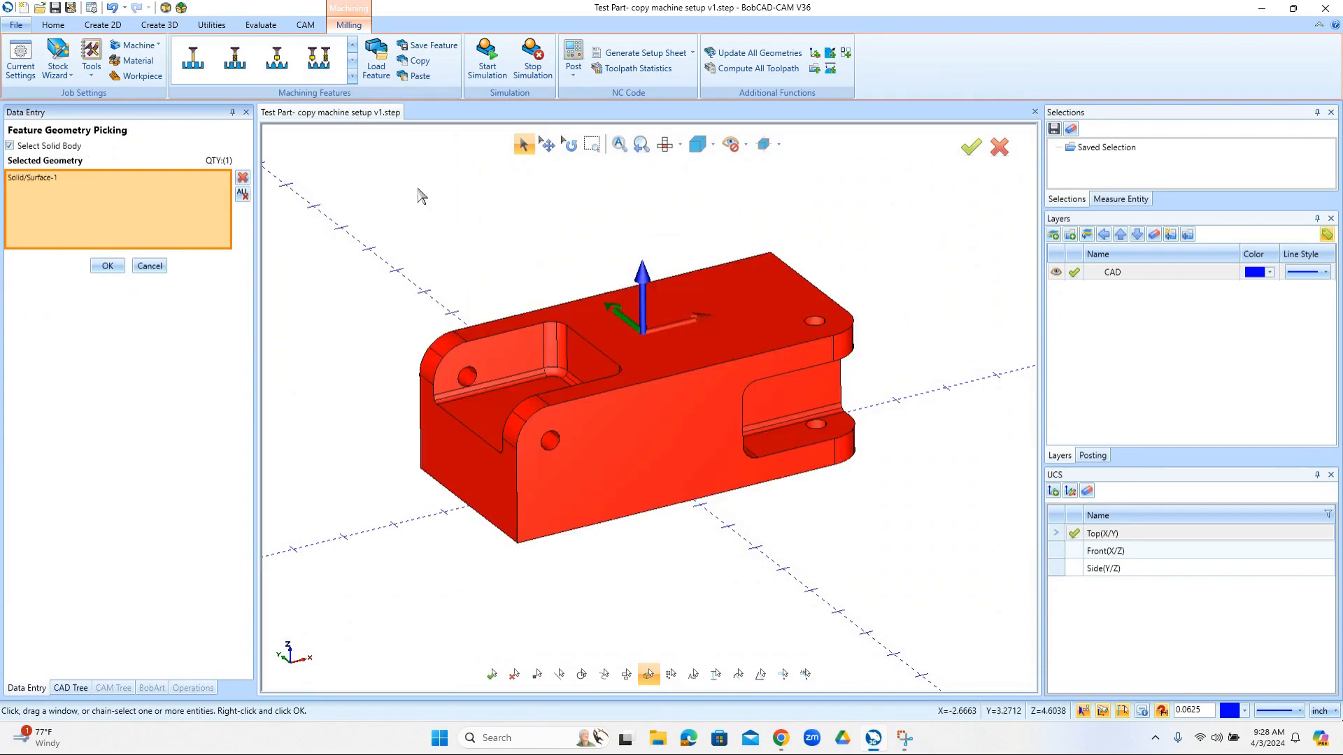
pyautogui.click(108, 267)
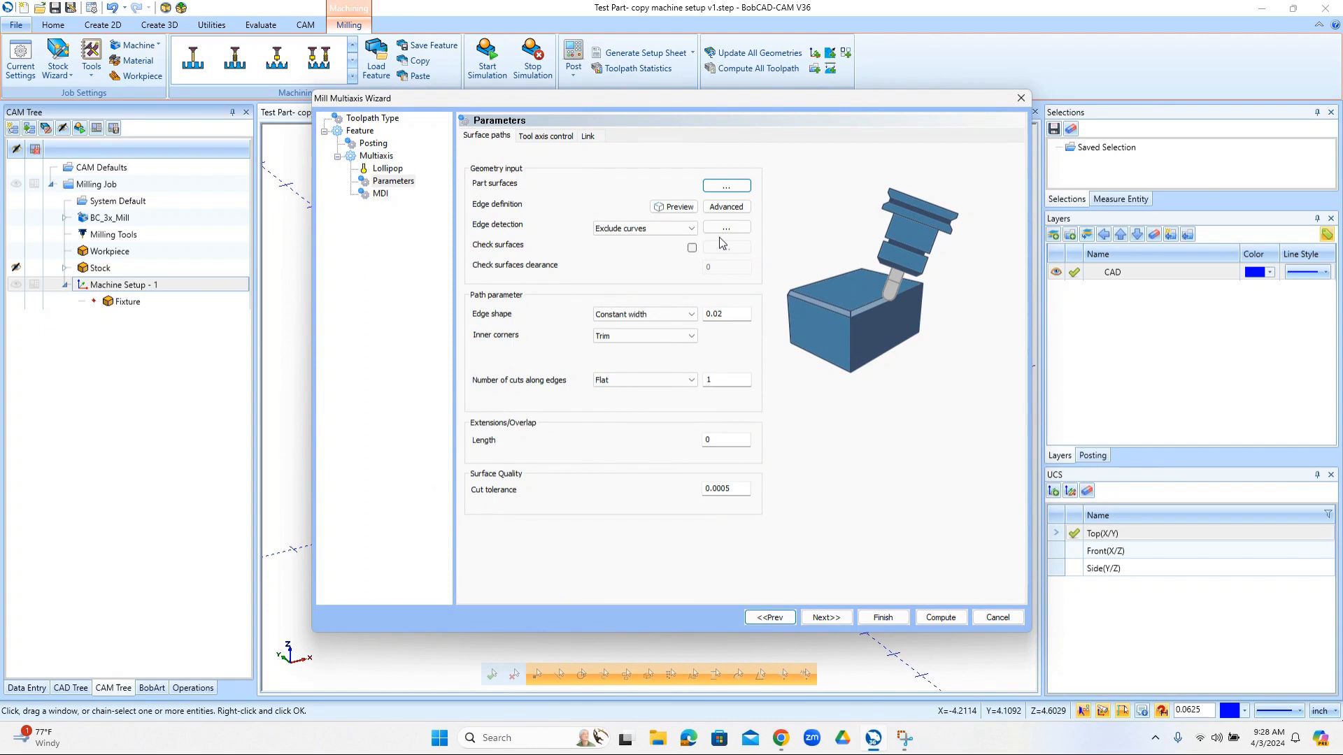
# Set edge detection to Include curves and pick the edge chains around the open top pocket and the slot at the opposite end.
pyautogui.click(684, 229)
pyautogui.click(682, 241)
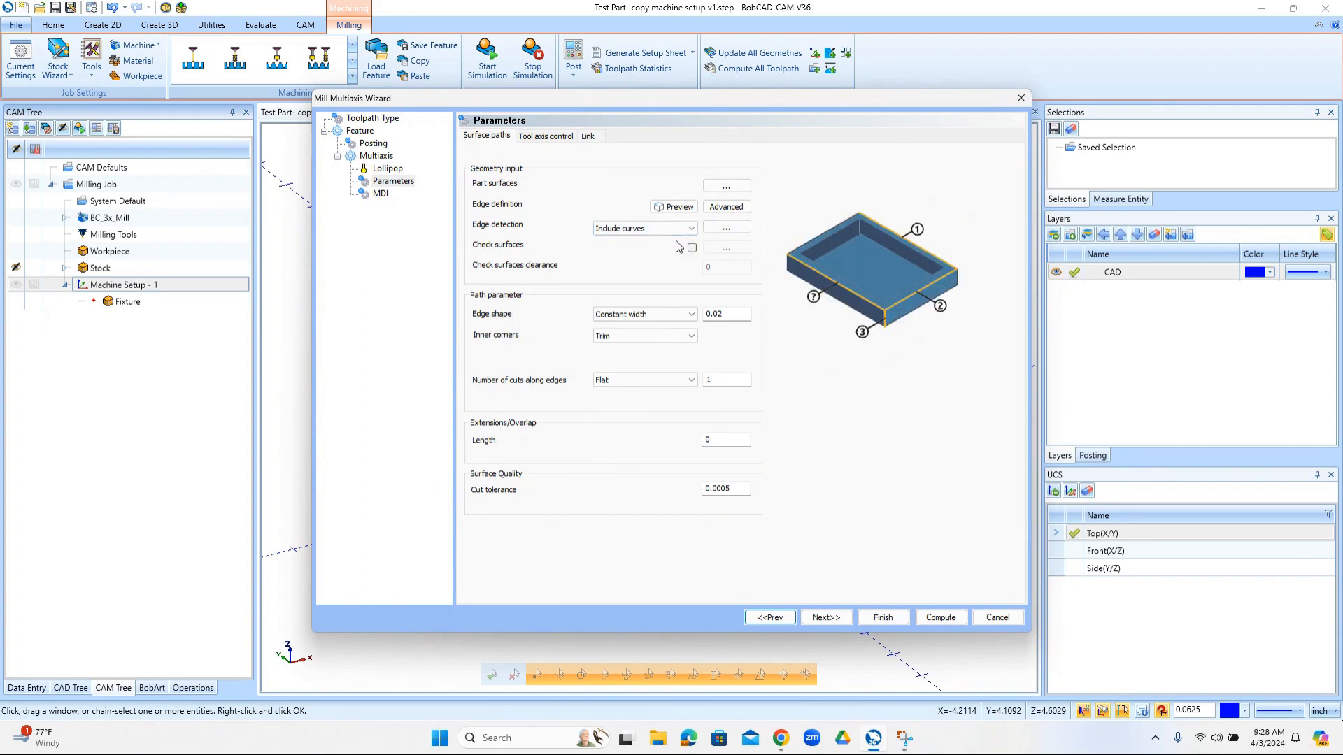
pyautogui.click(728, 229)
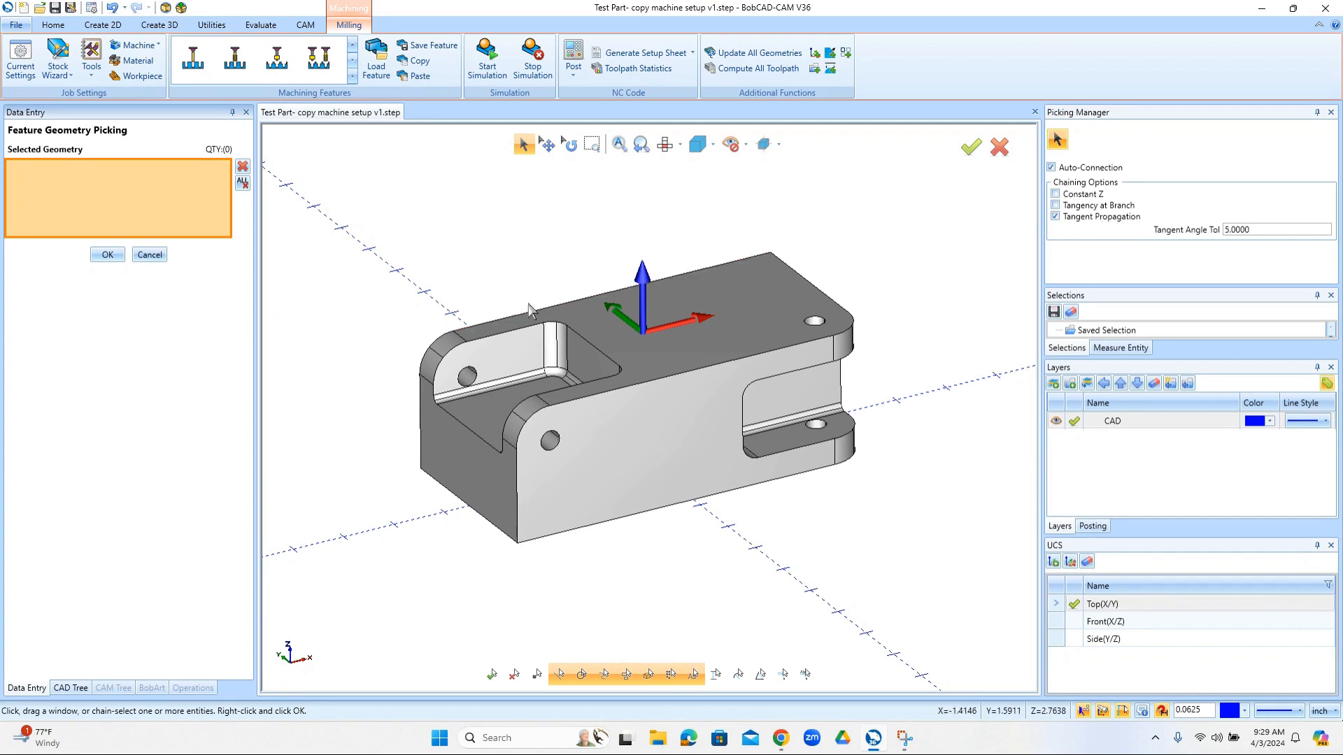
pyautogui.click(513, 340)
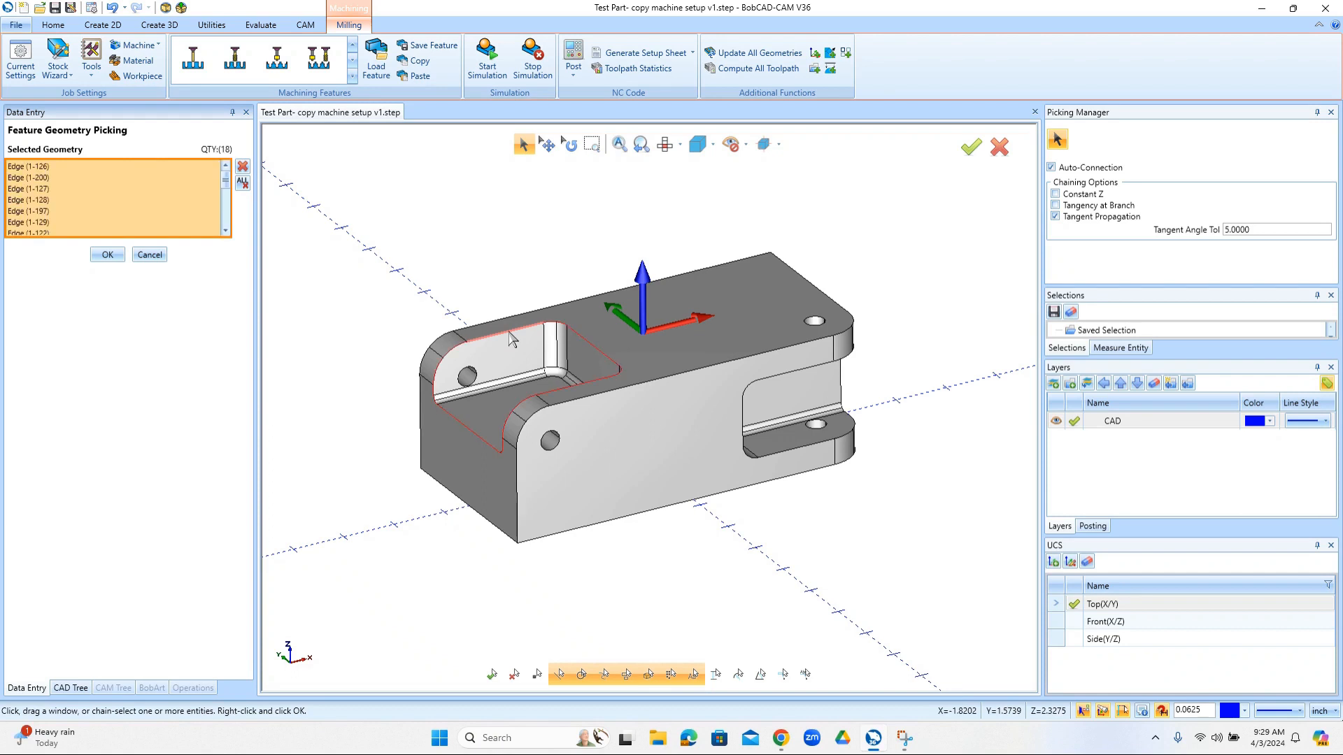
pyautogui.click(804, 377)
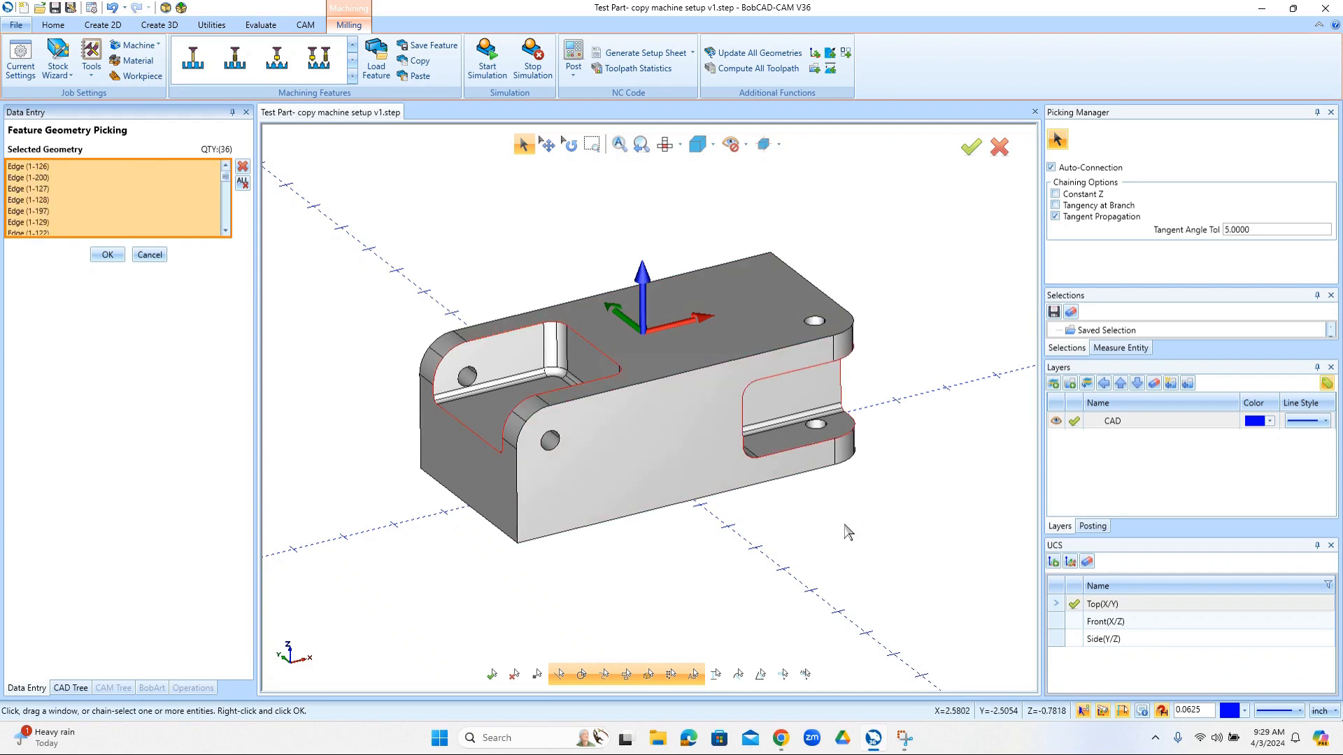
pyautogui.moveTo(847, 532); pyautogui.dragTo(685, 583, button='middle')
pyautogui.moveTo(680, 507); pyautogui.dragTo(733, 544, button='middle')
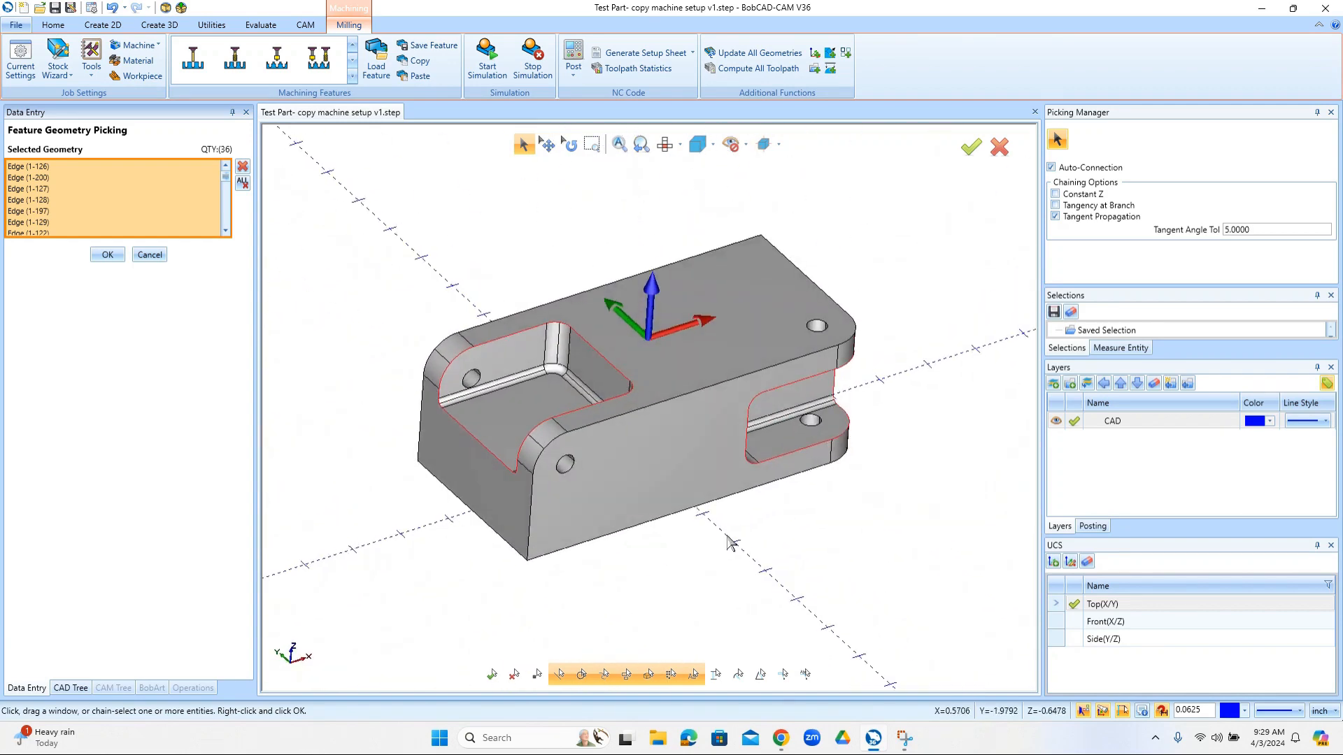
pyautogui.click(107, 255)
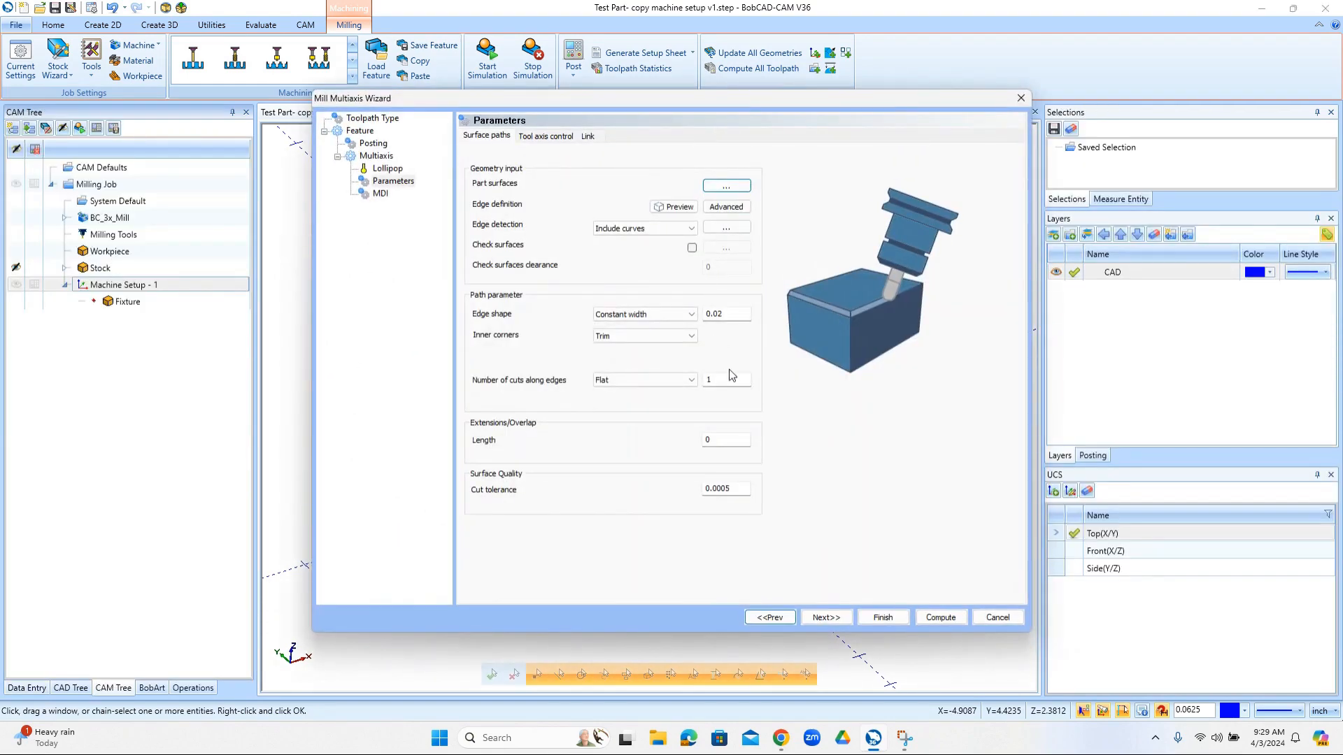
# Set the tool axis machining type to 3 axis and compute the deburring toolpath.
pyautogui.click(736, 315)
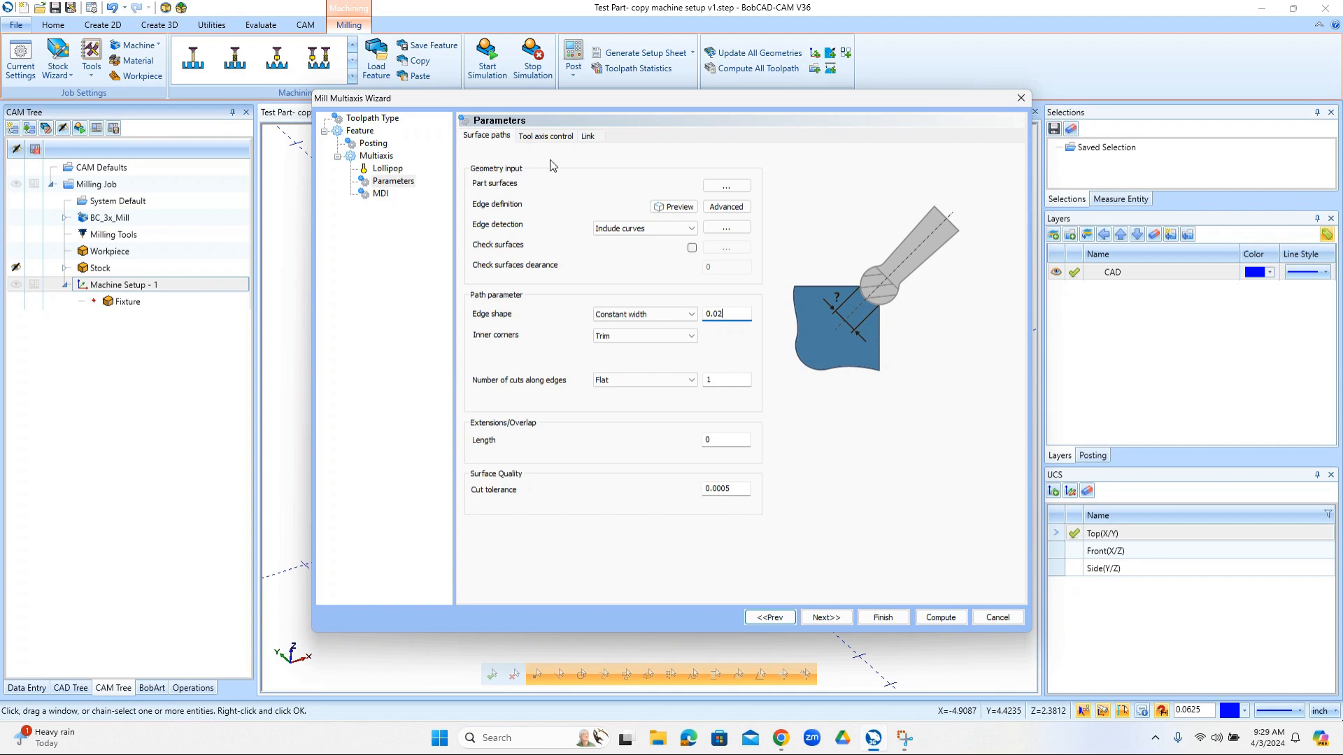
pyautogui.click(556, 136)
pyautogui.click(676, 174)
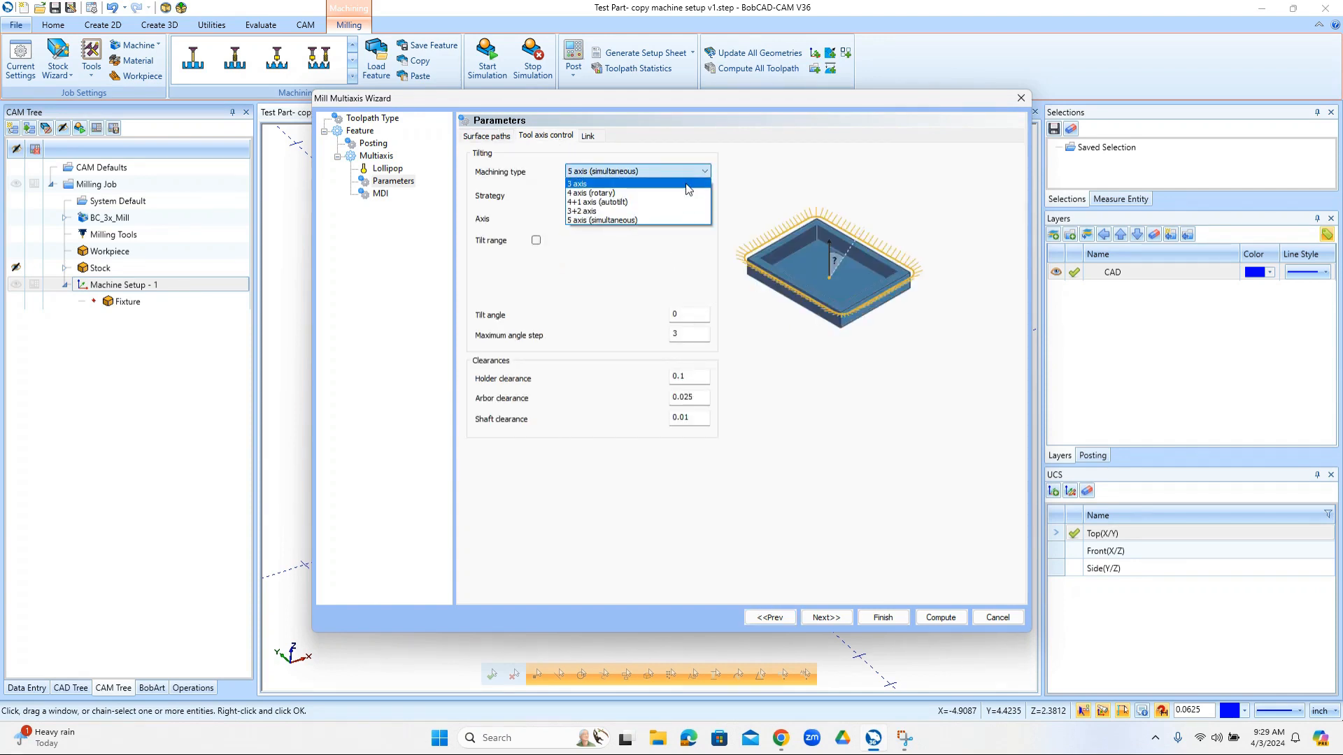
pyautogui.click(687, 184)
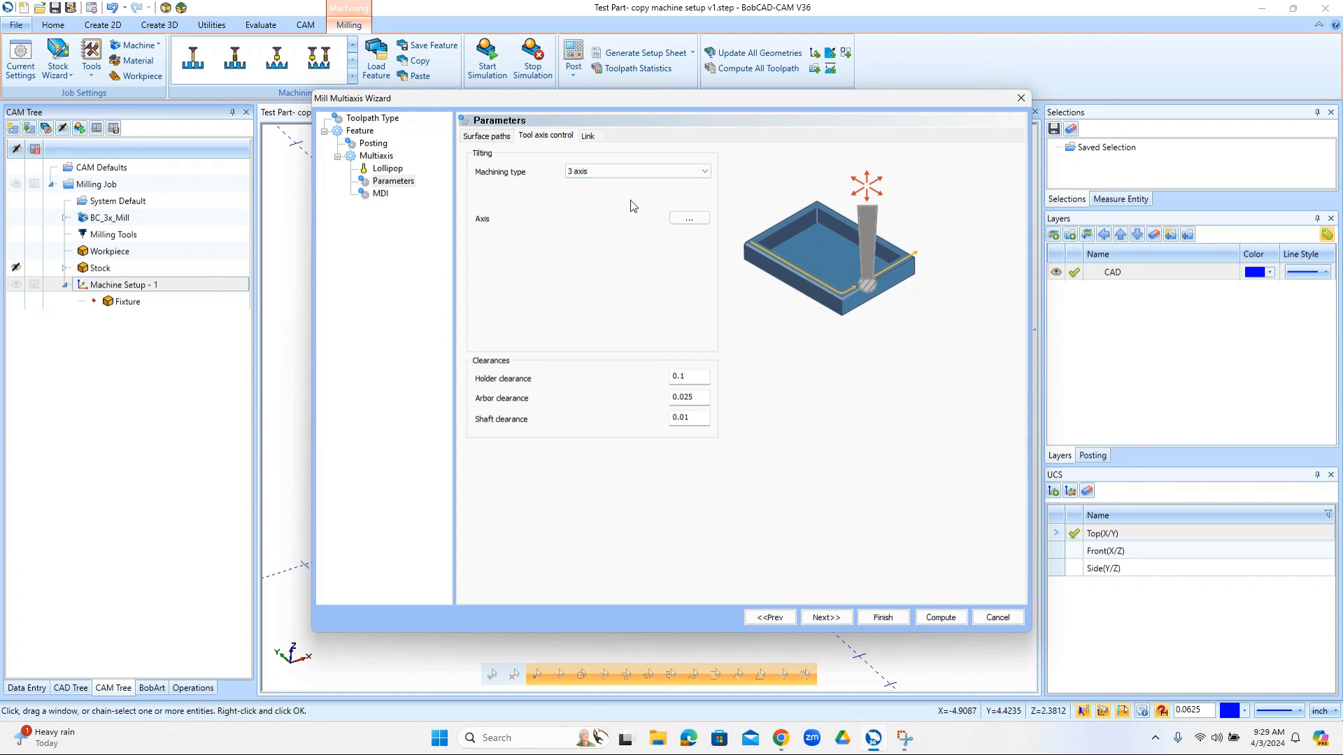
pyautogui.click(620, 172)
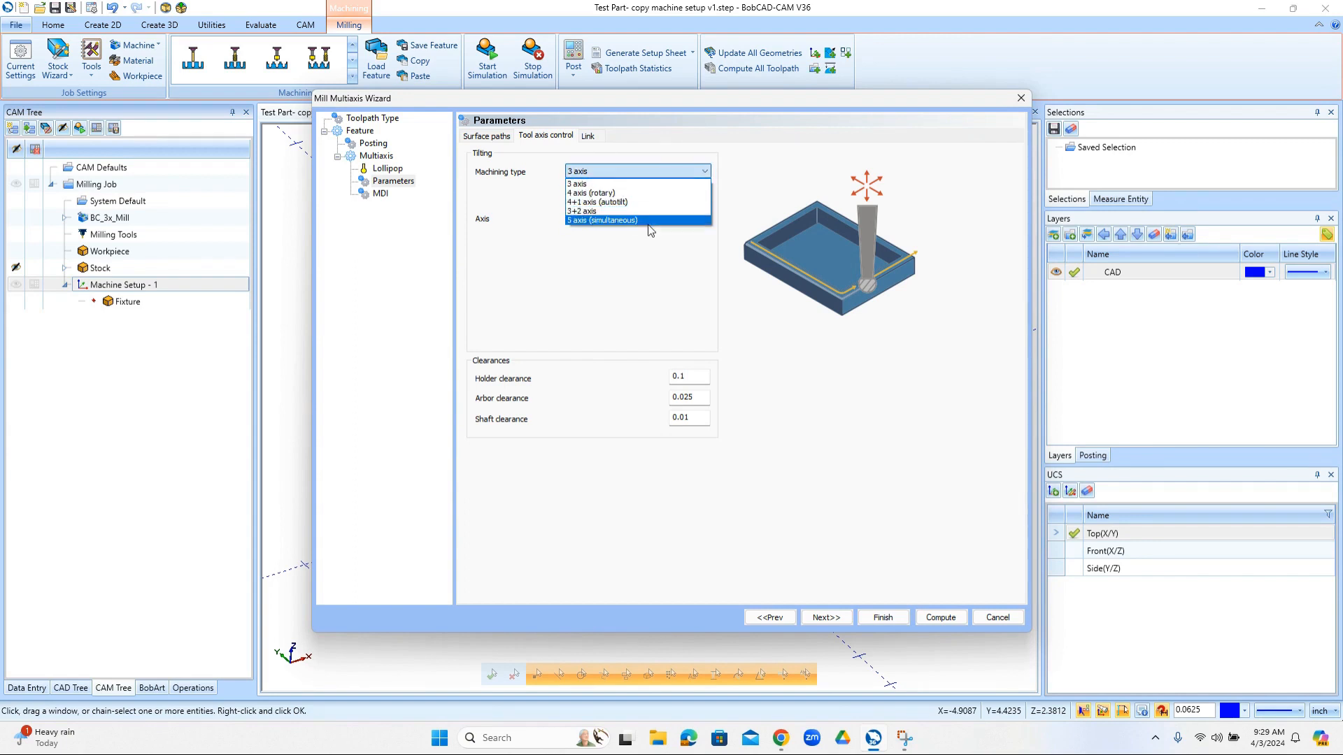
pyautogui.click(598, 183)
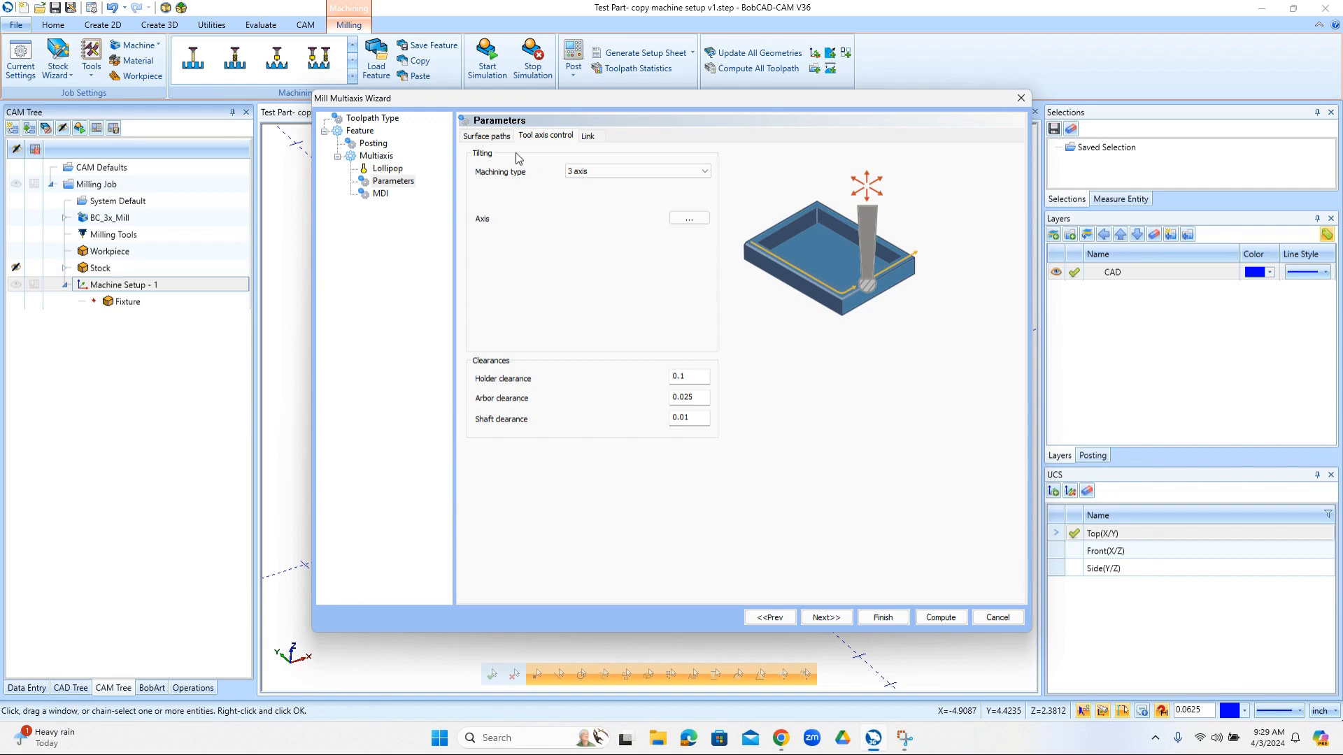
pyautogui.click(487, 136)
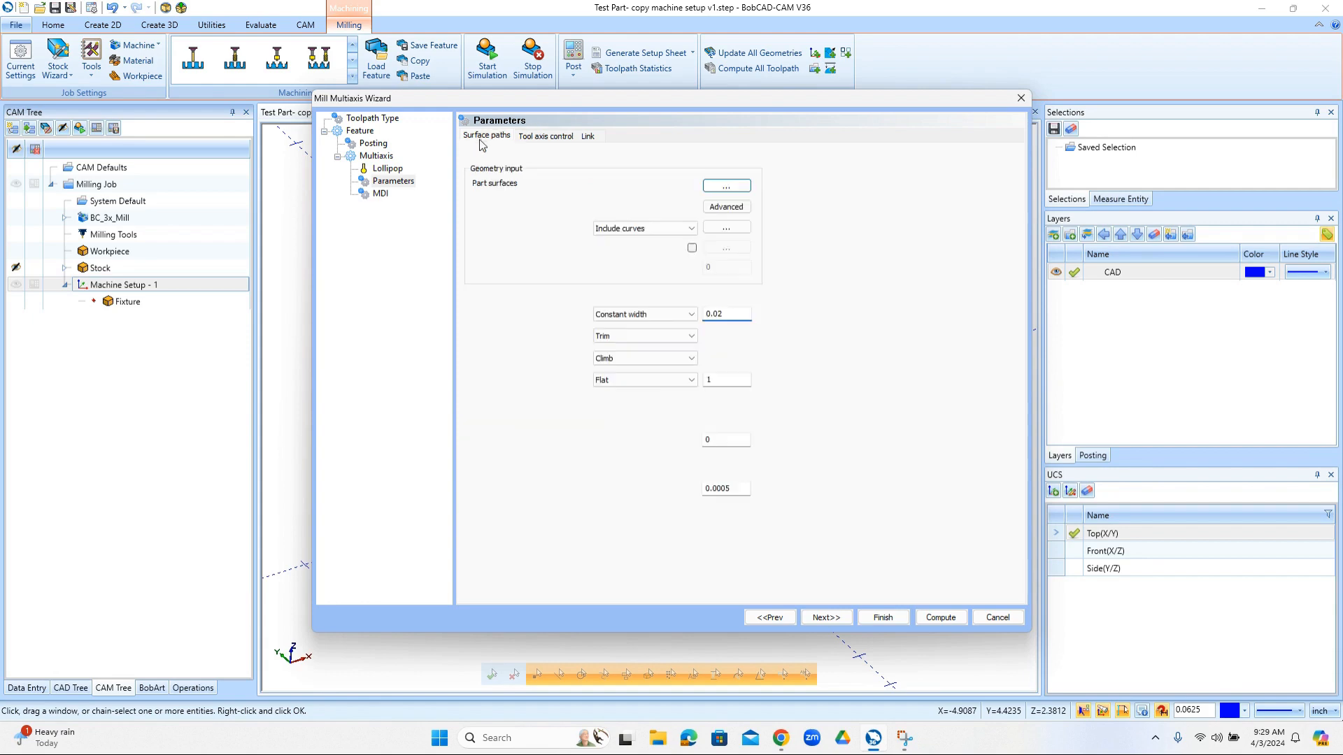
pyautogui.click(940, 617)
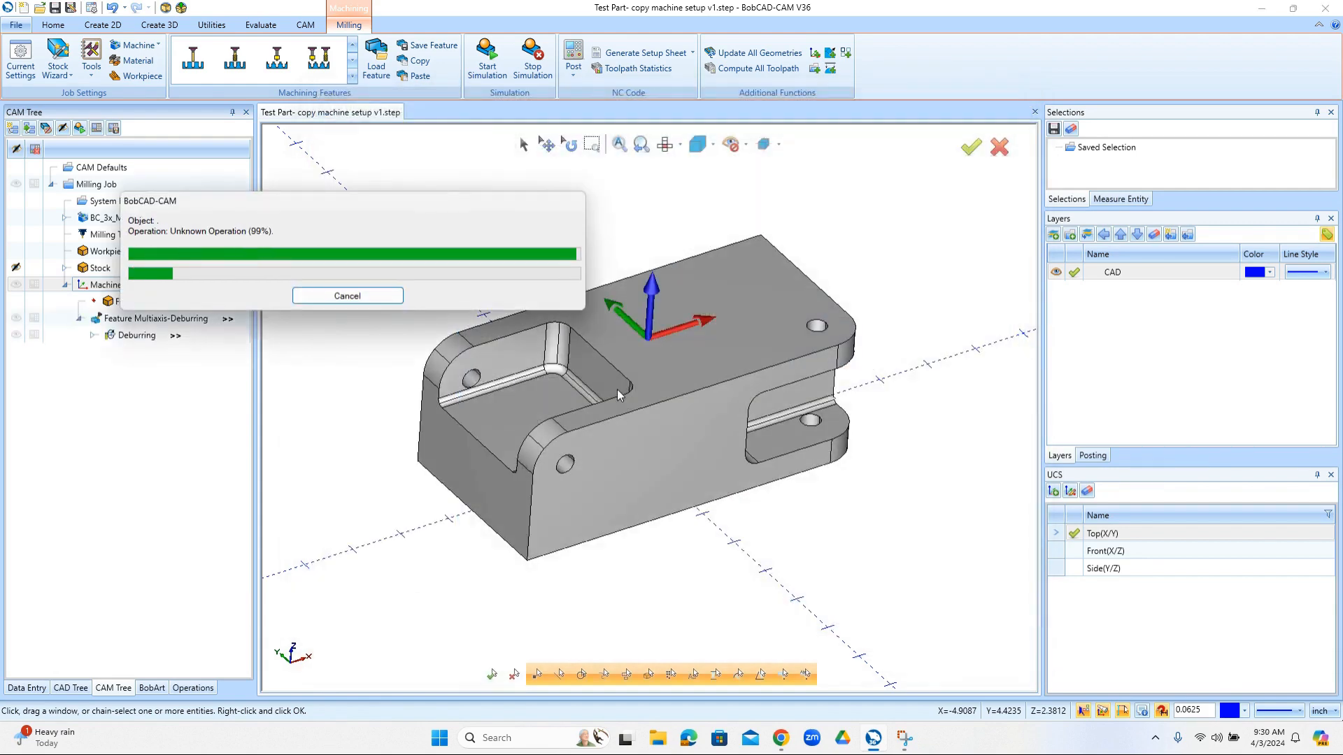
# Backplot the deburring operation, running the tool through its full progress along the pocket and slot edges, and close the backplot.
pyautogui.moveTo(749, 468); pyautogui.dragTo(556, 442, button='middle')
pyautogui.moveTo(611, 441); pyautogui.dragTo(744, 450, button='middle')
pyautogui.rightClick(130, 339)
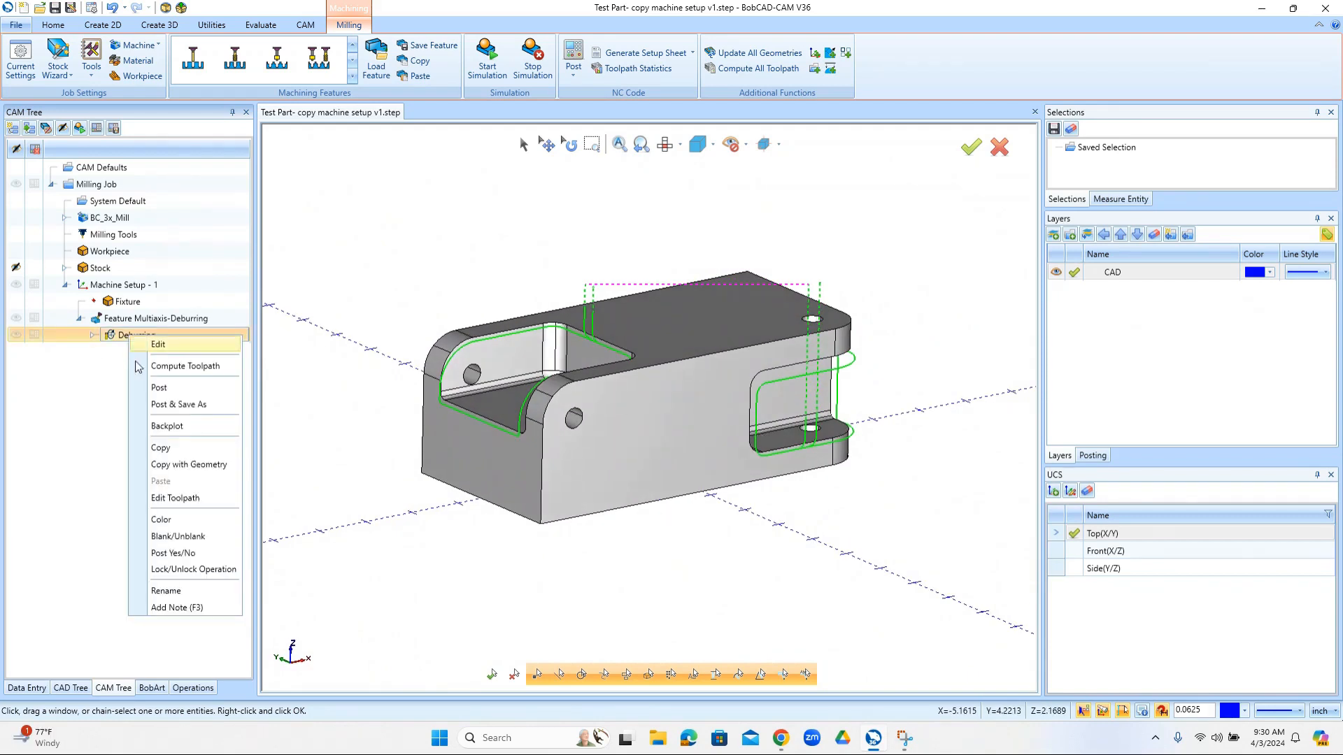
pyautogui.click(196, 438)
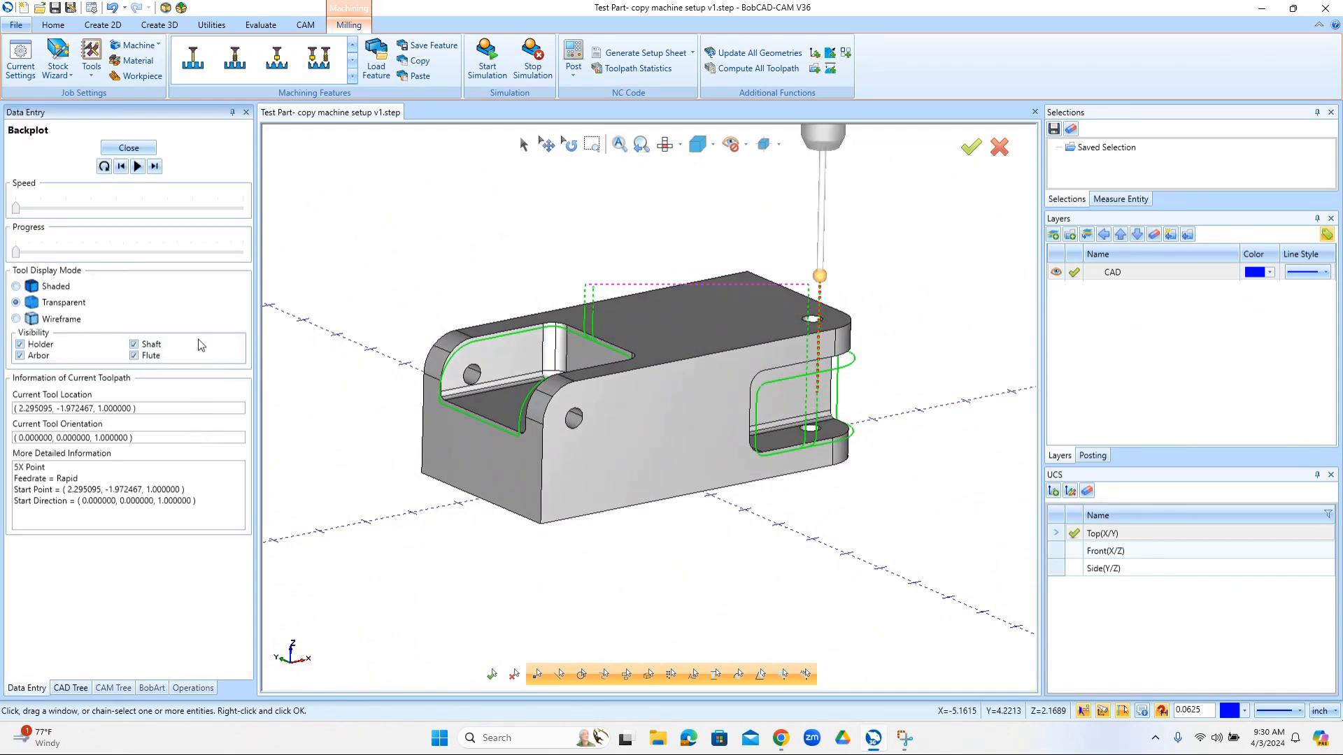
pyautogui.moveTo(14, 251); pyautogui.dragTo(277, 241)
pyautogui.click(129, 148)
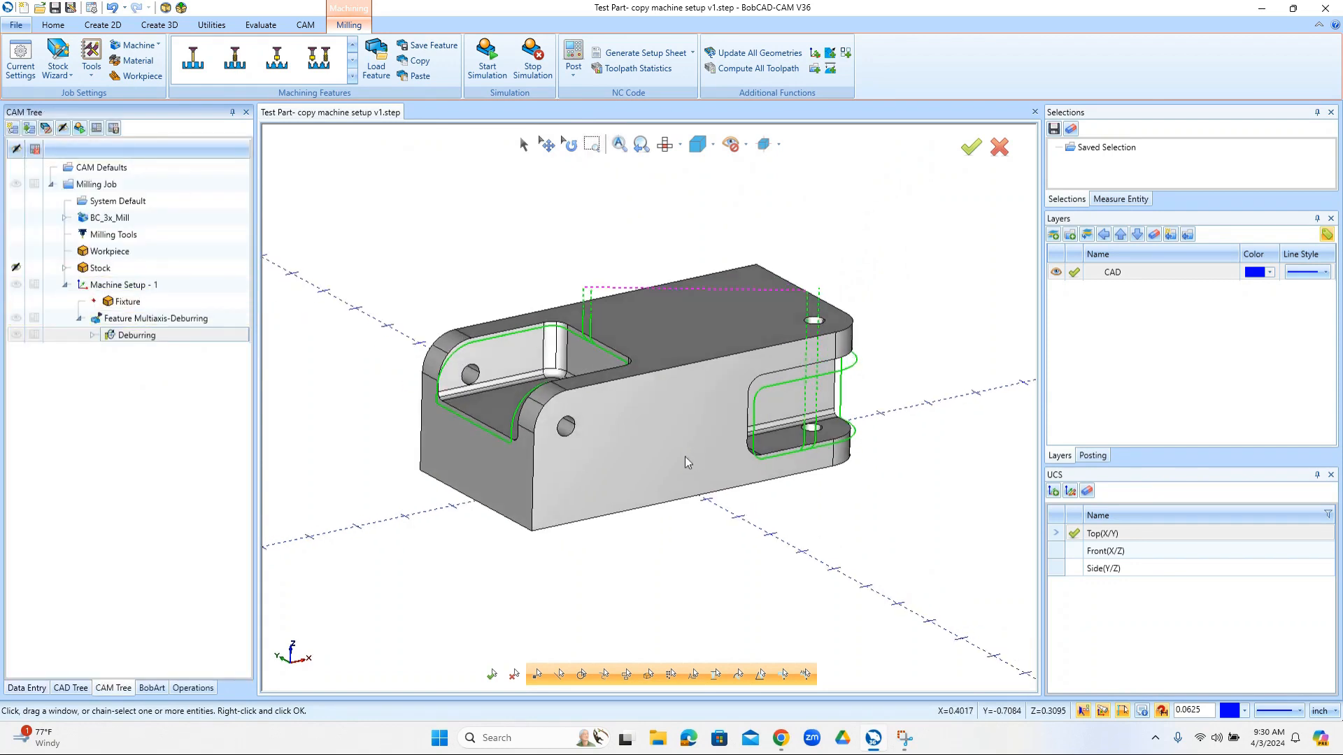
# Examine the deburring toolpath around the pocket and slot edges from above, from the underside and at an angle.
pyautogui.moveTo(695, 460); pyautogui.dragTo(392, 461, button='middle')
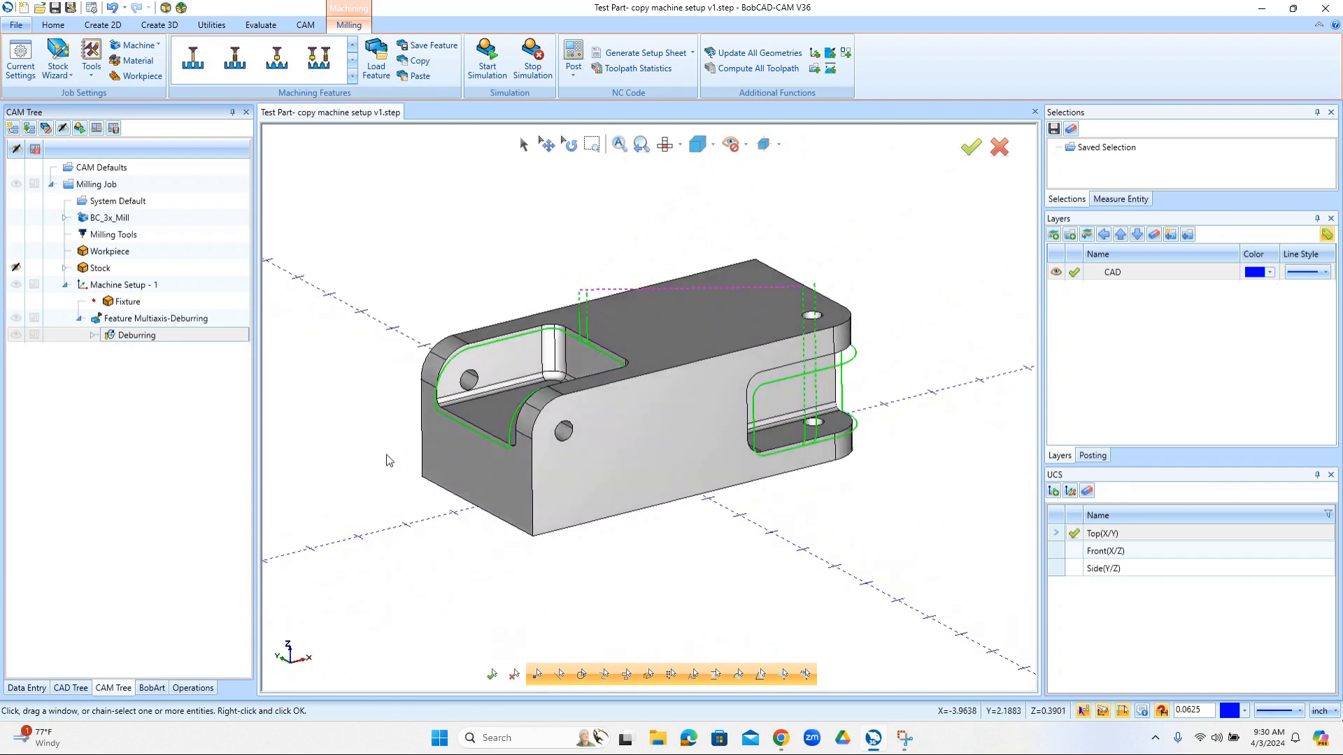
pyautogui.click(664, 144)
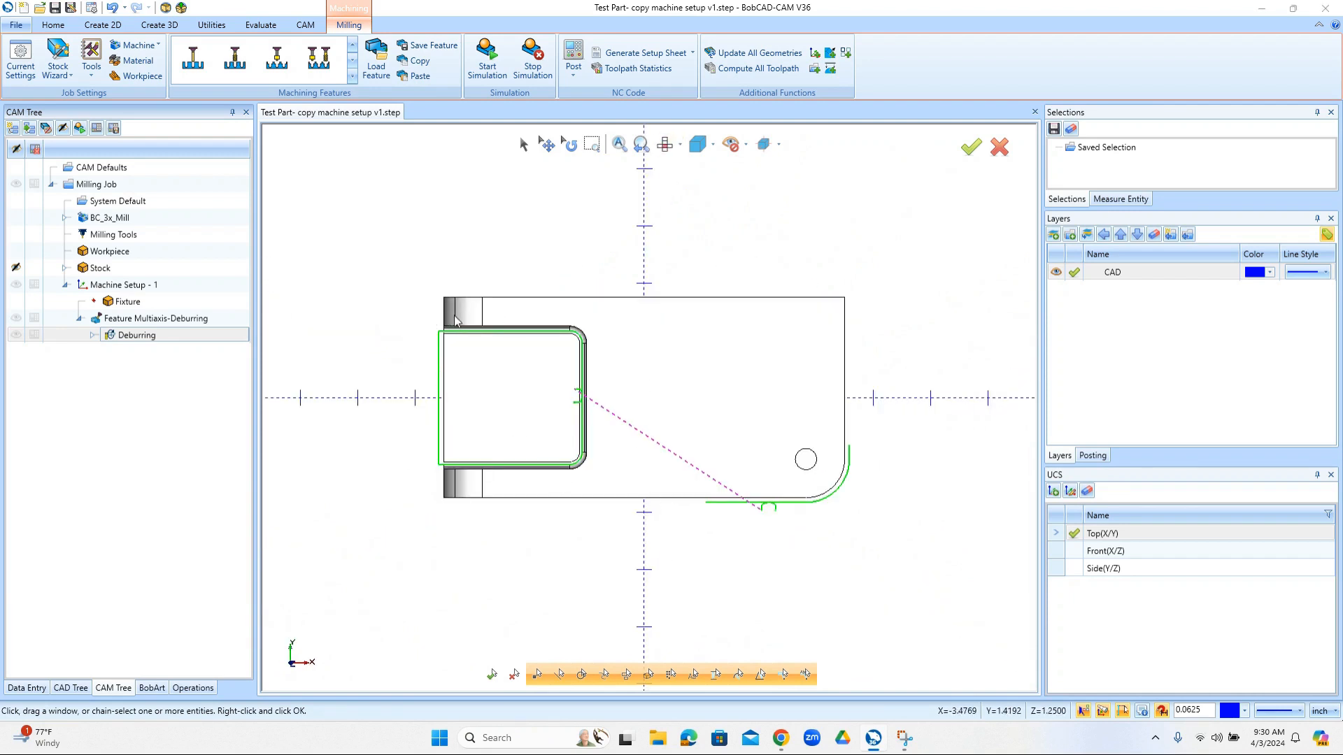
pyautogui.moveTo(731, 548); pyautogui.dragTo(770, 462, button='middle')
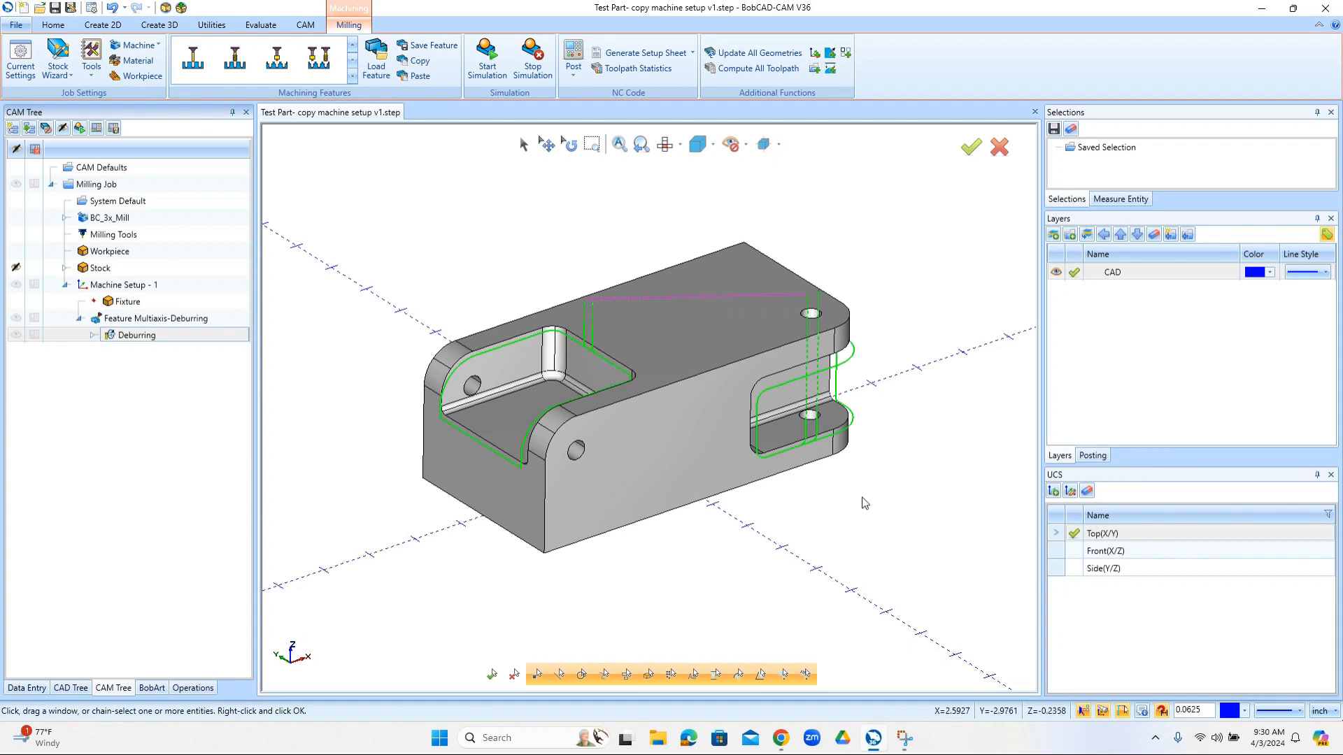
pyautogui.moveTo(815, 489); pyautogui.dragTo(812, 372, button='middle')
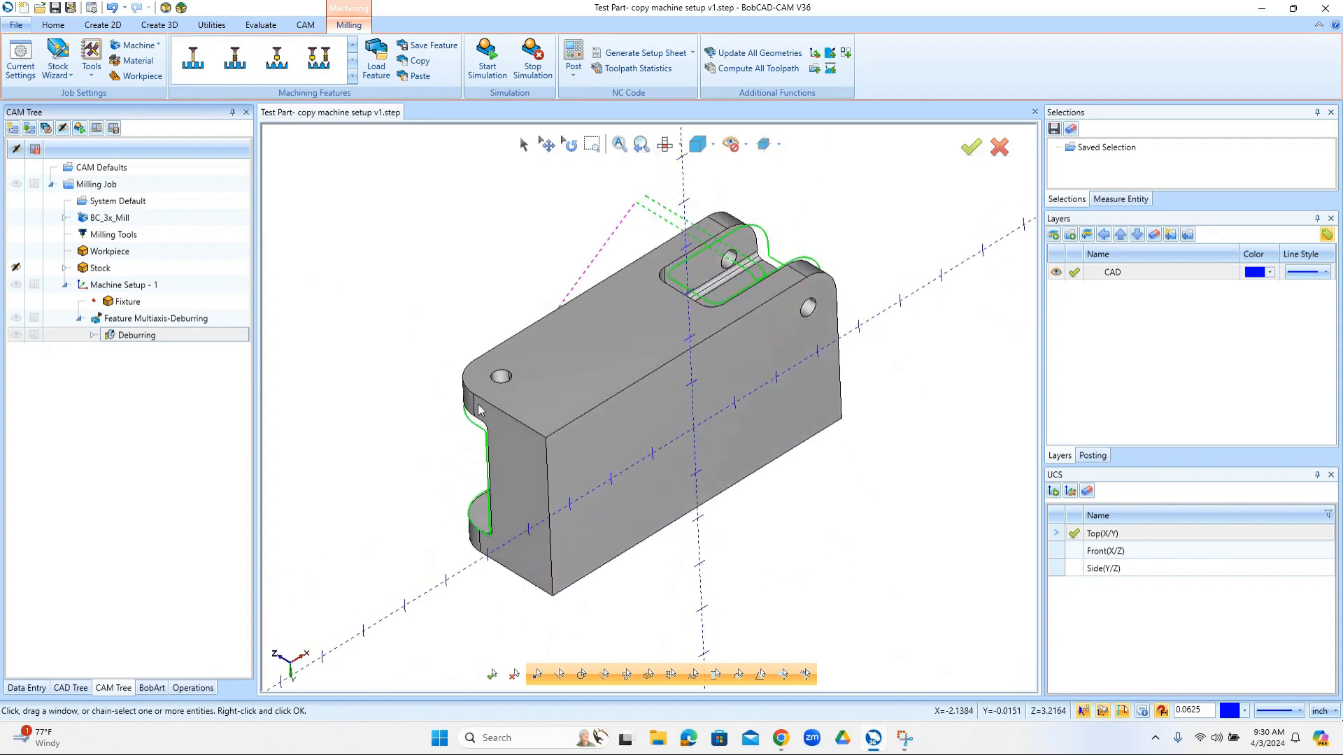
pyautogui.moveTo(489, 347); pyautogui.dragTo(489, 521, button='middle')
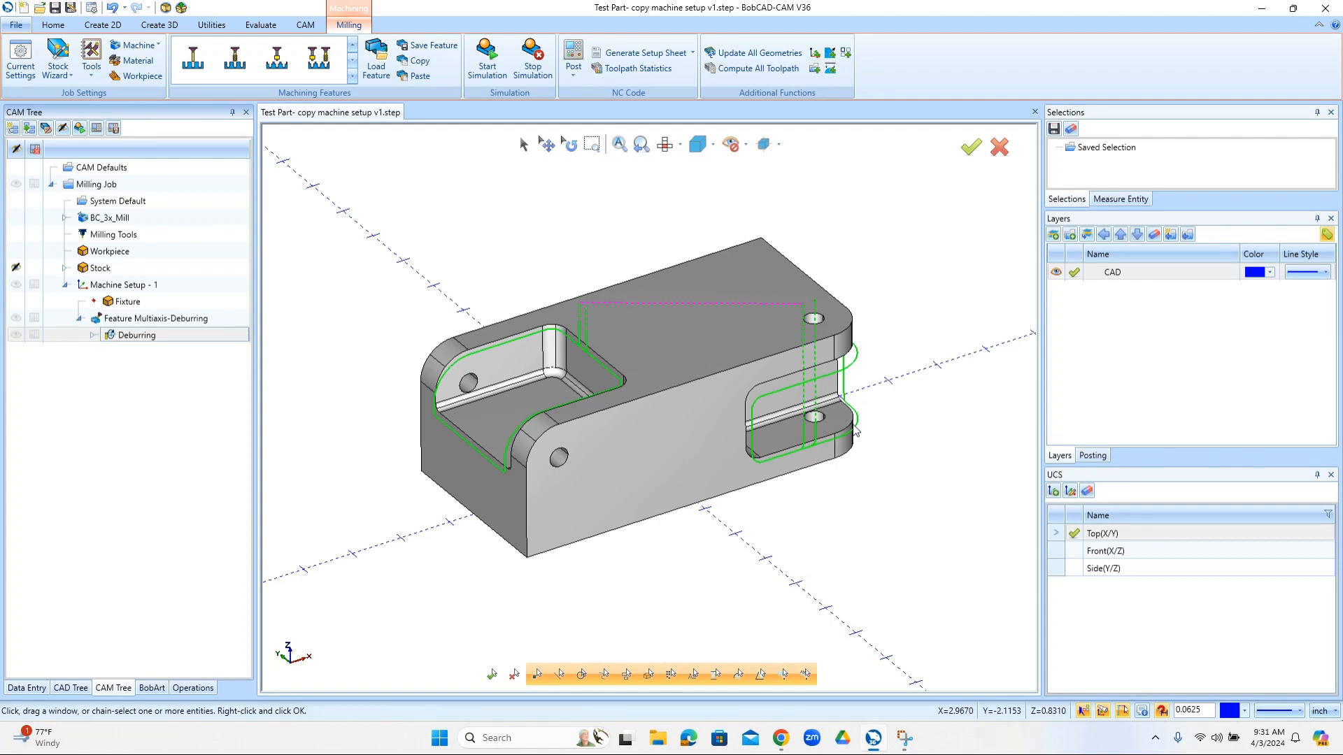
pyautogui.moveTo(728, 493); pyautogui.dragTo(713, 467, button='middle')
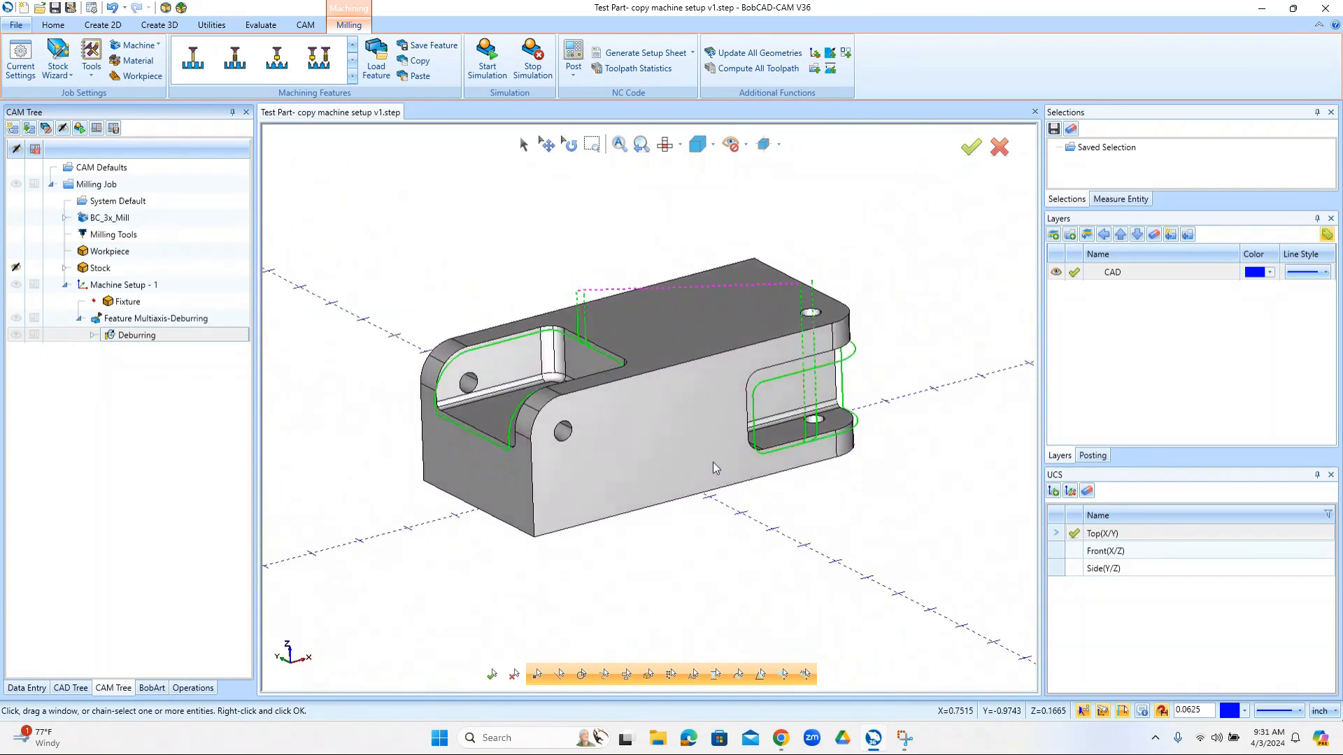